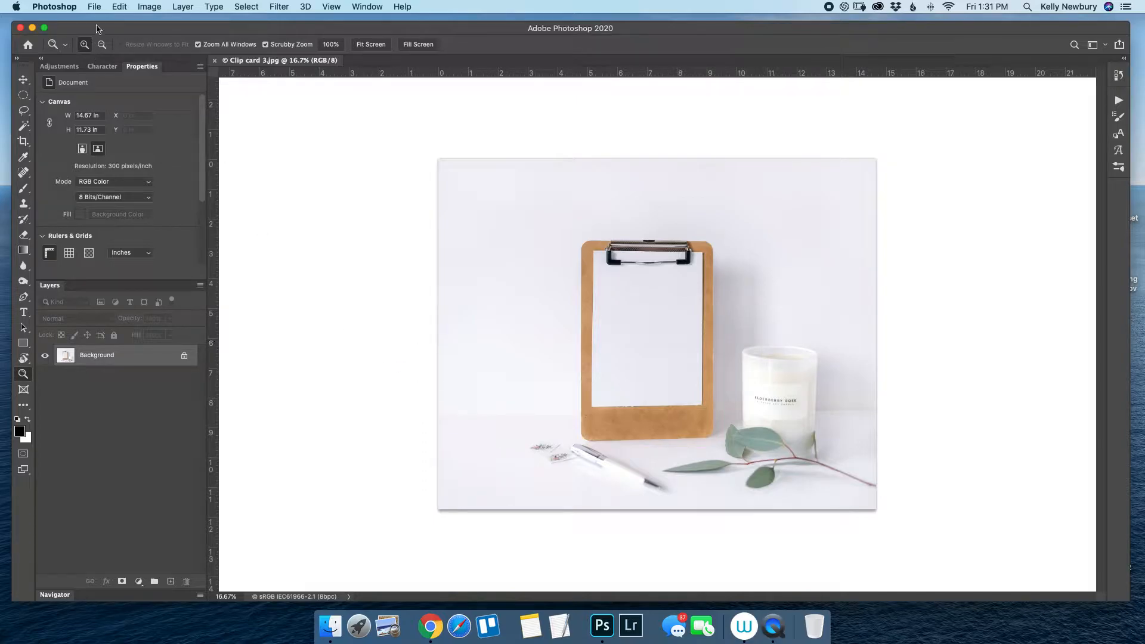
Step: Place the image Bouquets 9.png from the Bouquets folder as an embedded file in the clipboard photo
left_click(94, 7)
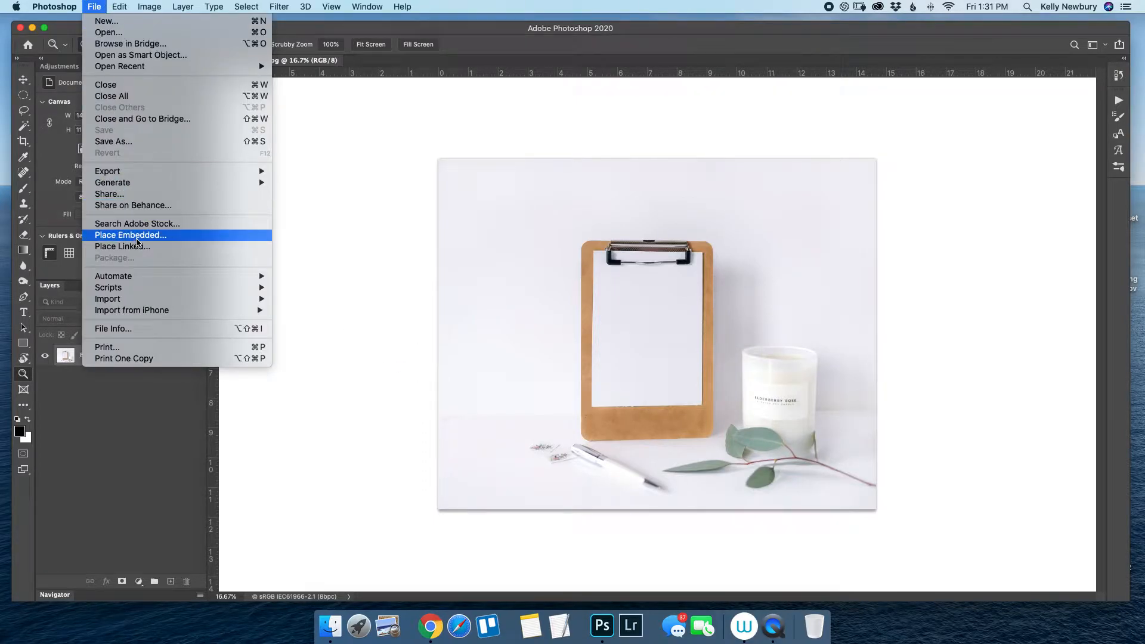
left_click(137, 237)
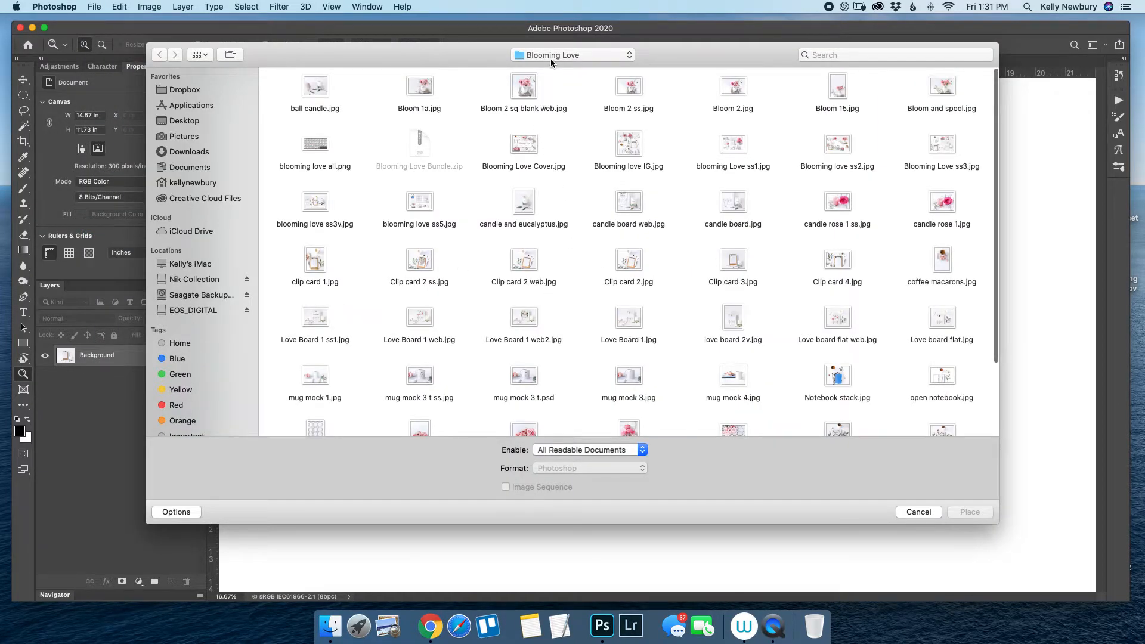
left_click(551, 55)
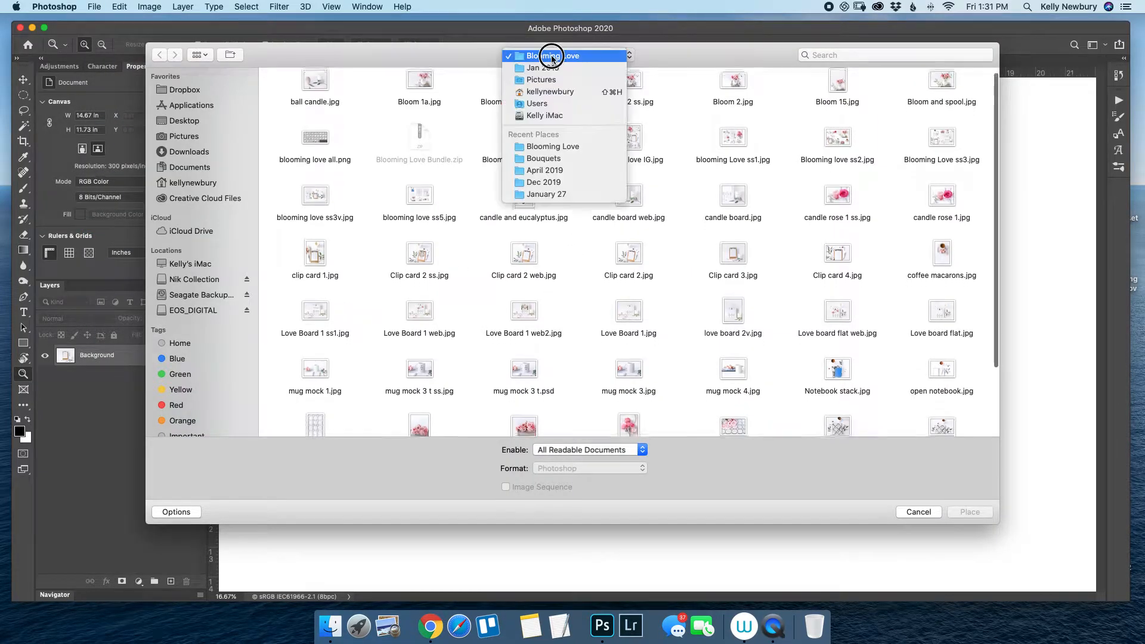
left_click(542, 160)
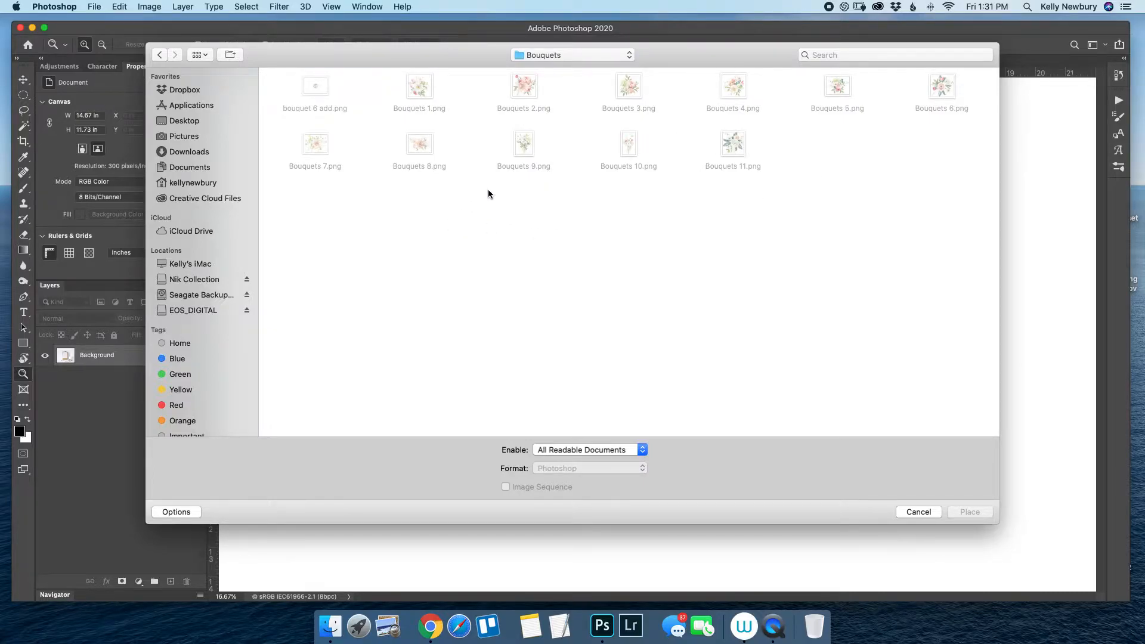
left_click(525, 145)
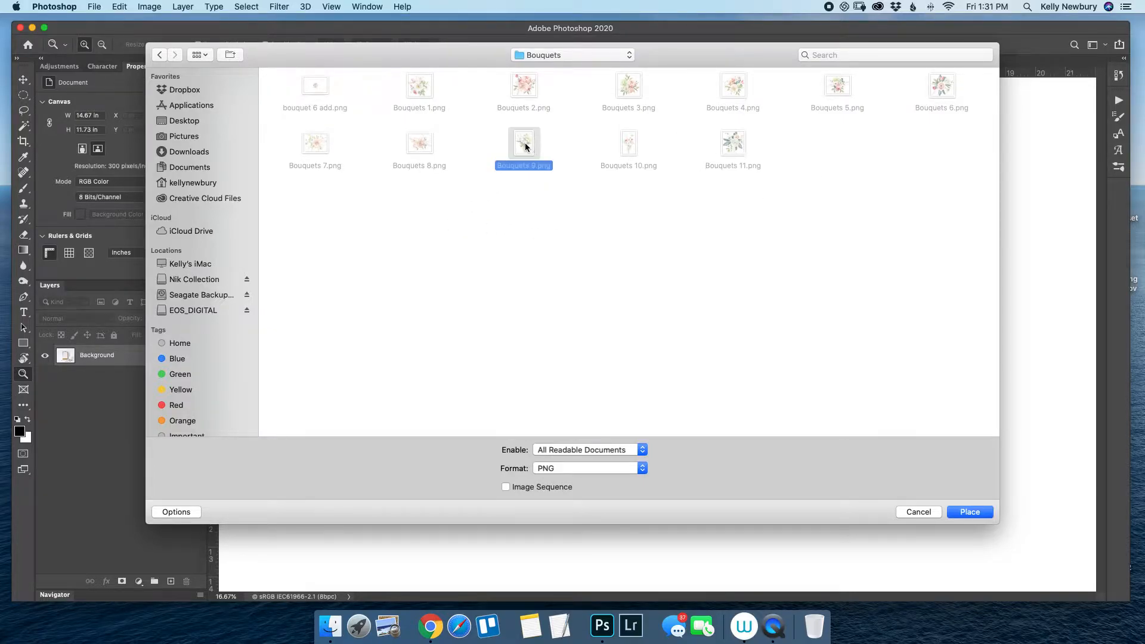
double_click(525, 146)
Step: Fit the placed bouquet onto the clipboard's white paper, scaled to about 31.37% and rotated about -0.43°, and commit the transform
left_click_drag(657, 159, 649, 292)
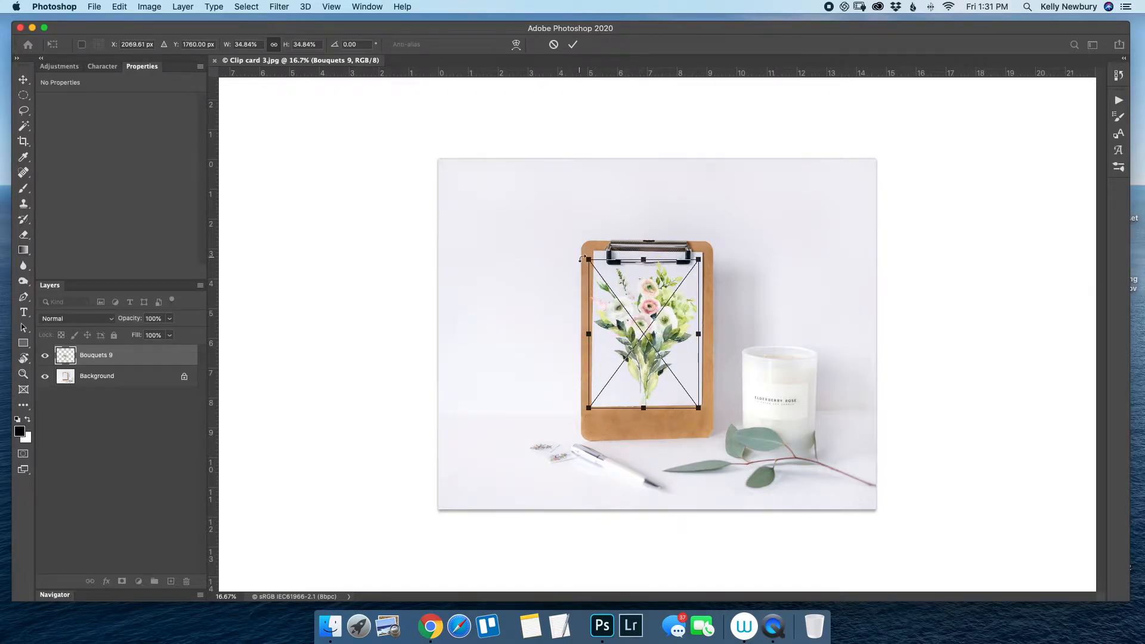
left_click_drag(644, 259, 645, 266)
left_click_drag(639, 320, 641, 325)
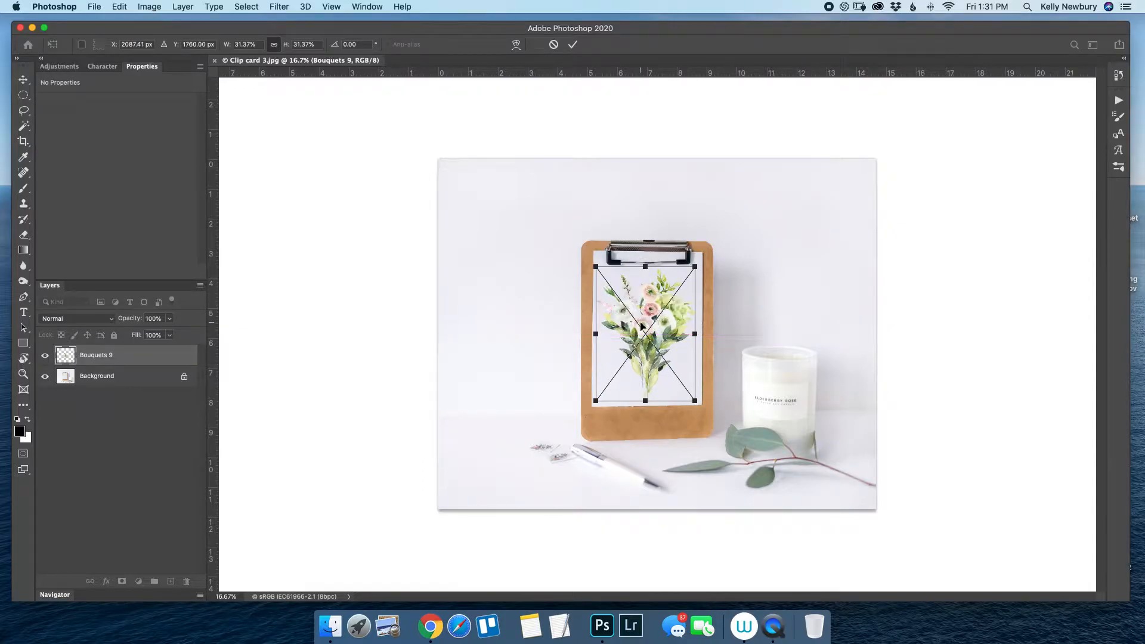
left_click_drag(576, 373, 578, 371)
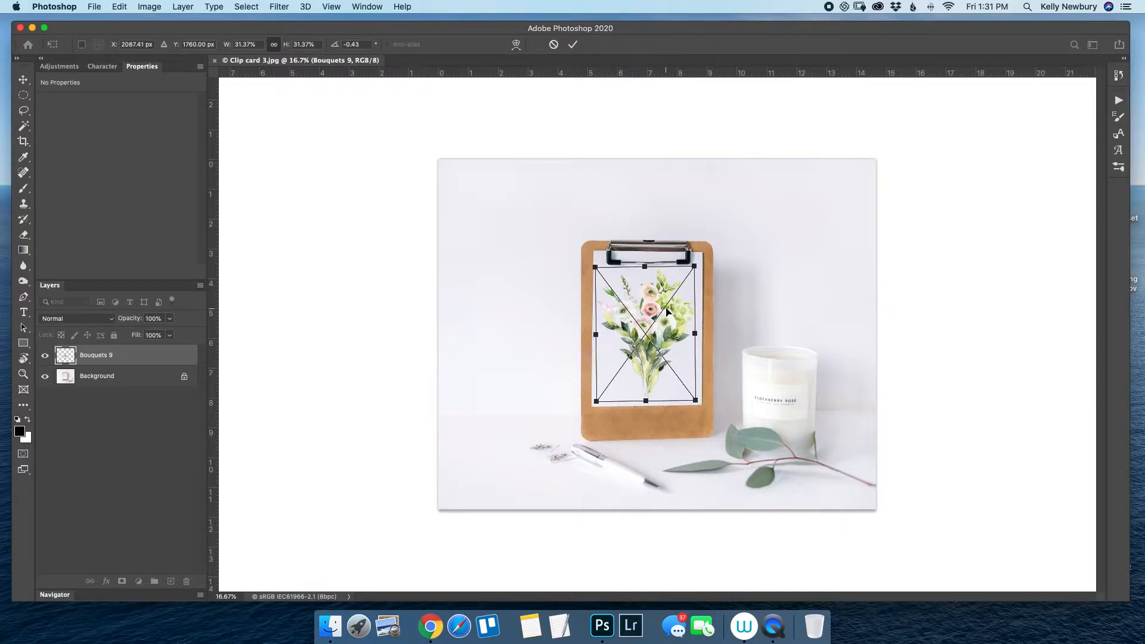
key("Return")
Step: Try the Multiply blend mode on the Bouquets 9 layer and return it to Normal
key("z")
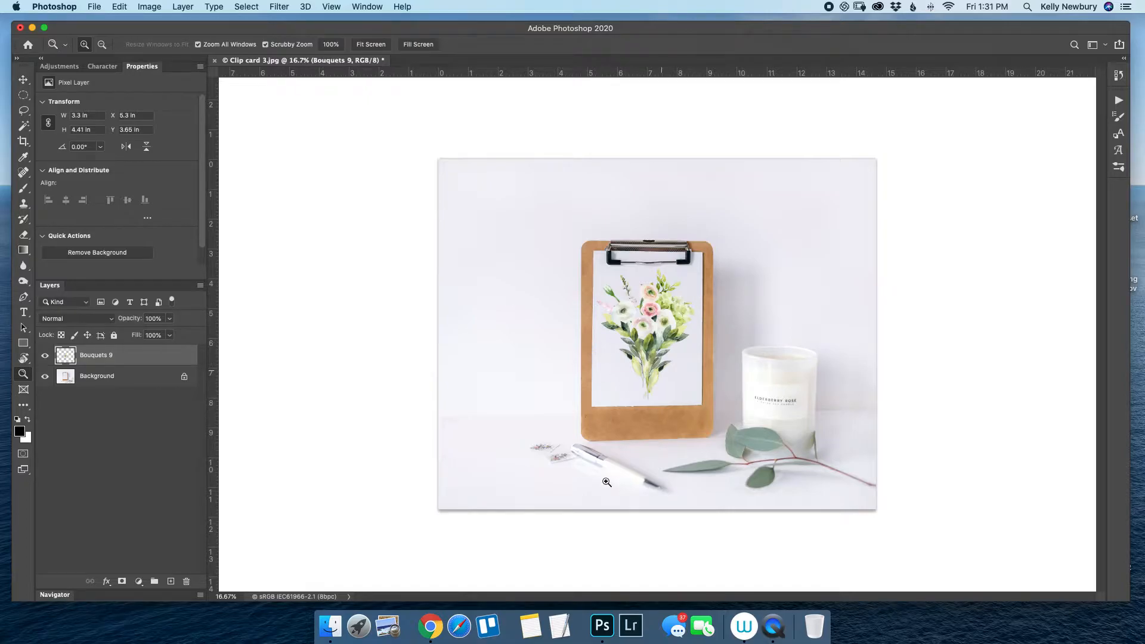
left_click(627, 315)
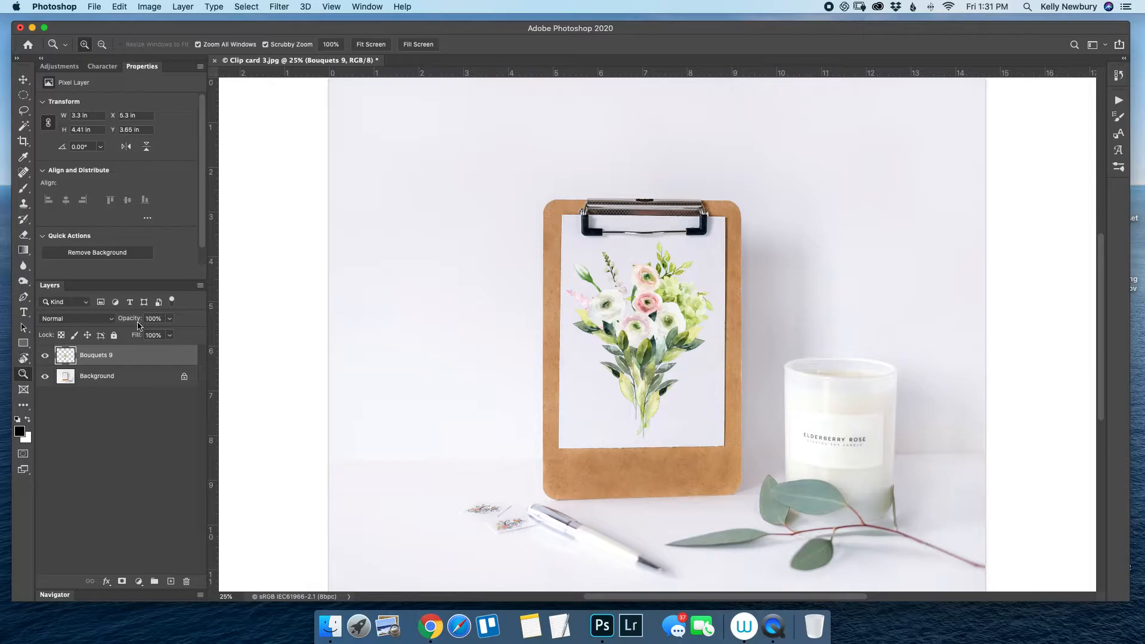
left_click(81, 324)
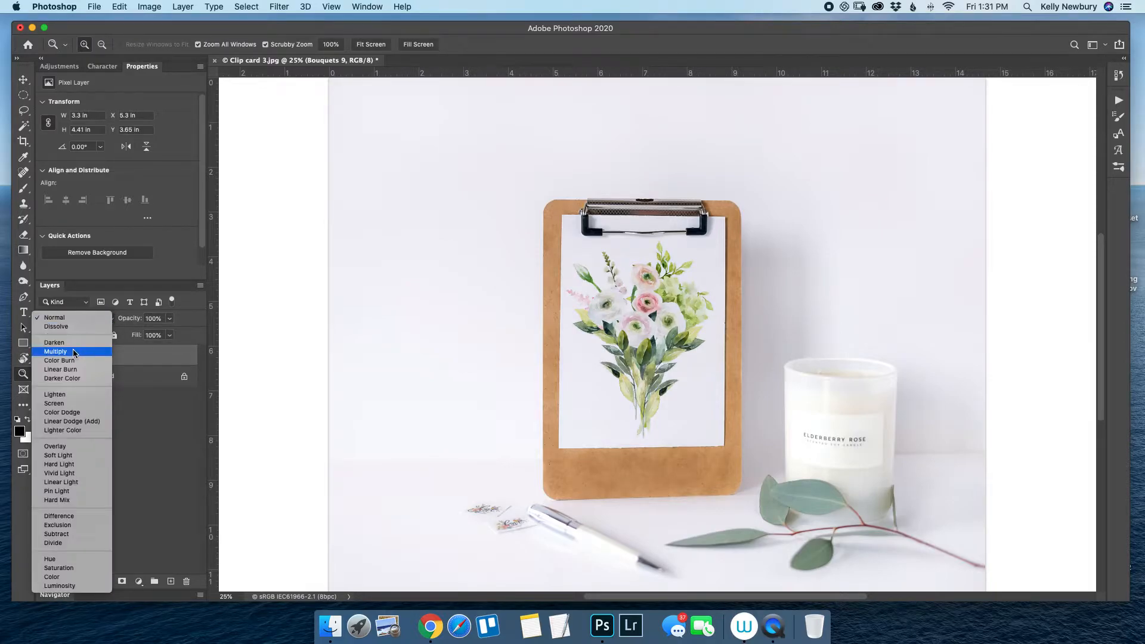
left_click(74, 352)
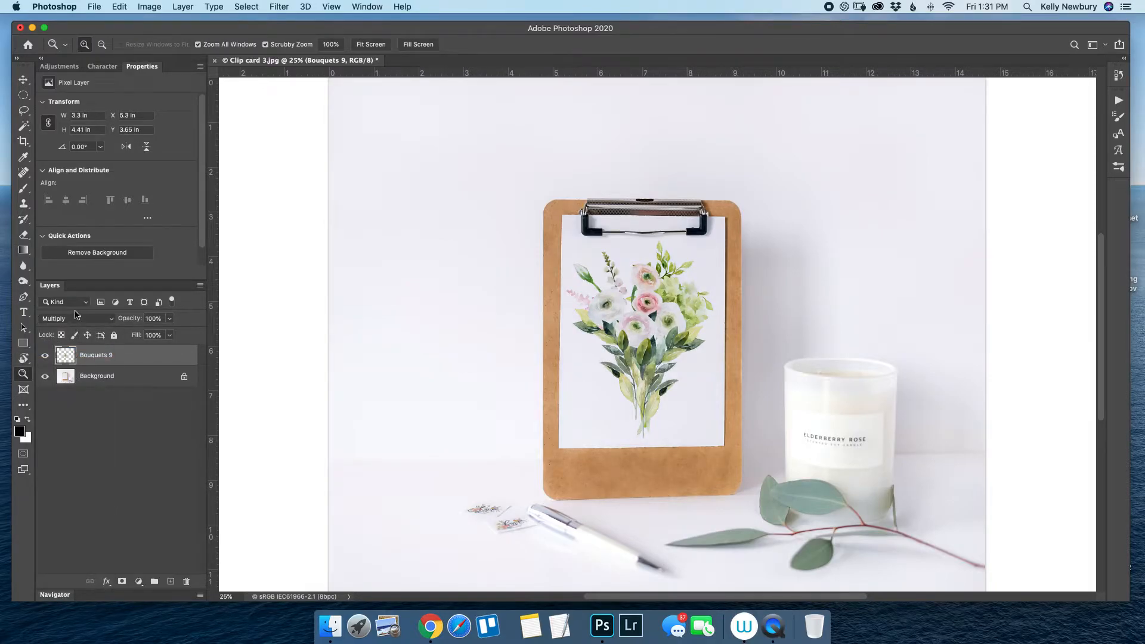
left_click(71, 323)
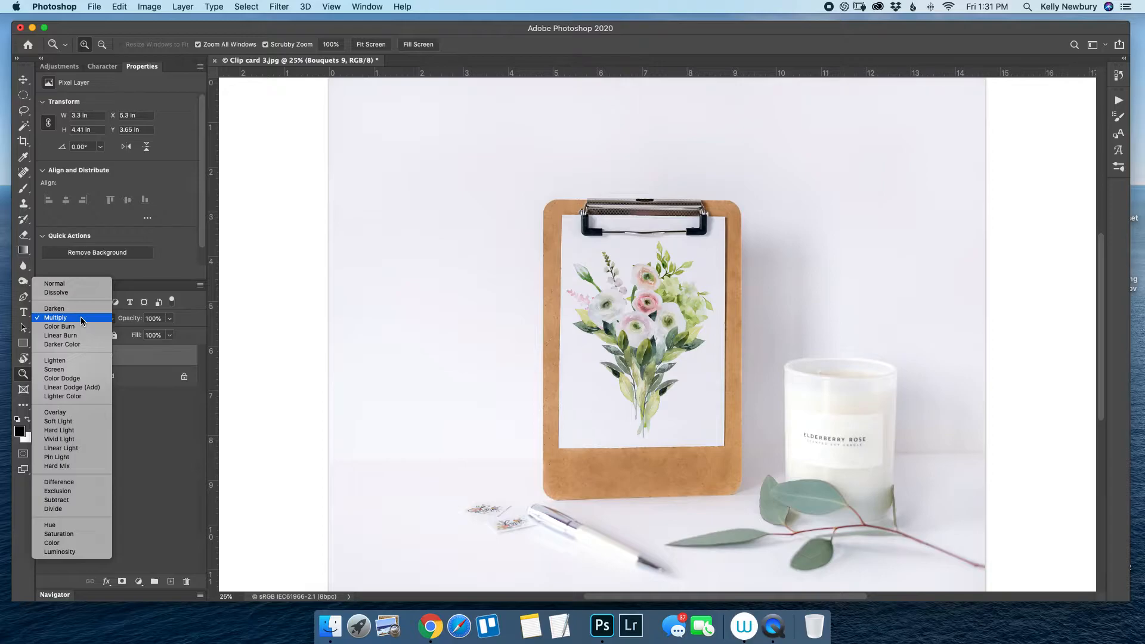
left_click(90, 285)
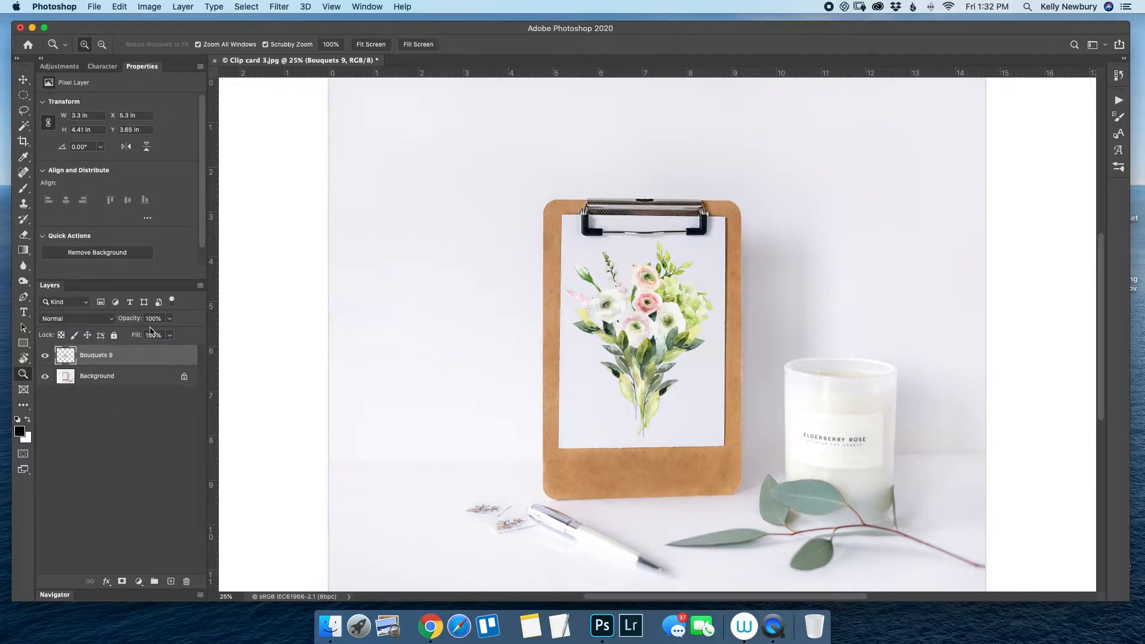
Step: Lower the Bouquets 9 layer's opacity to 96%
left_click_drag(136, 322, 131, 322)
left_click_drag(131, 322, 134, 319)
Step: Add the text "New Artwork on Sale!" in the empty wall area beside the clipboard
left_click(23, 312)
left_click(435, 258)
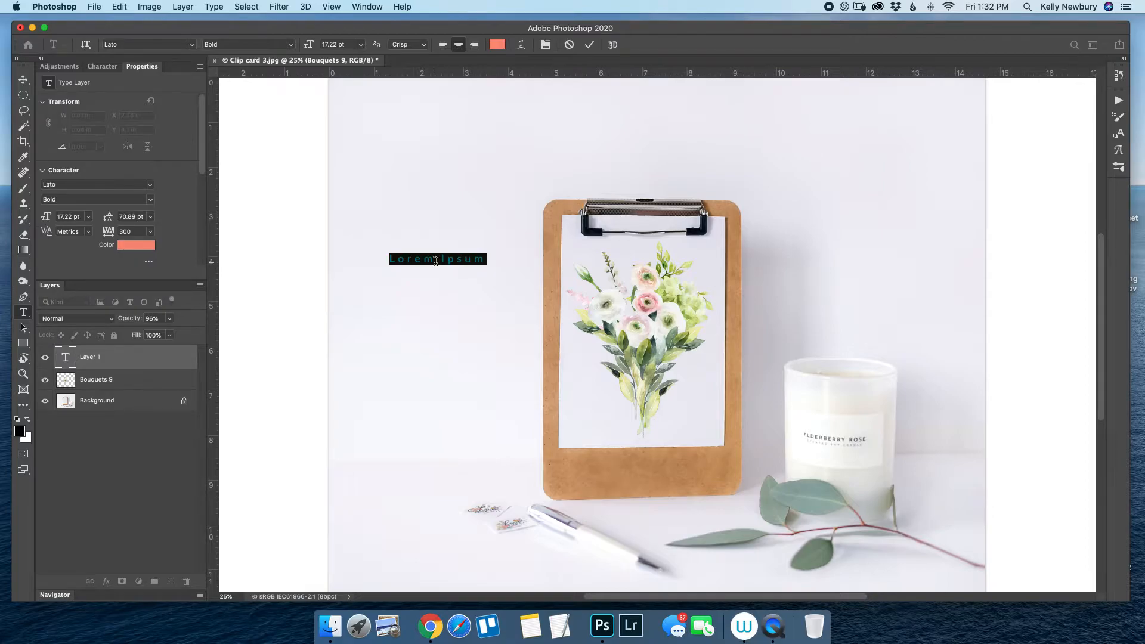
type("New ")
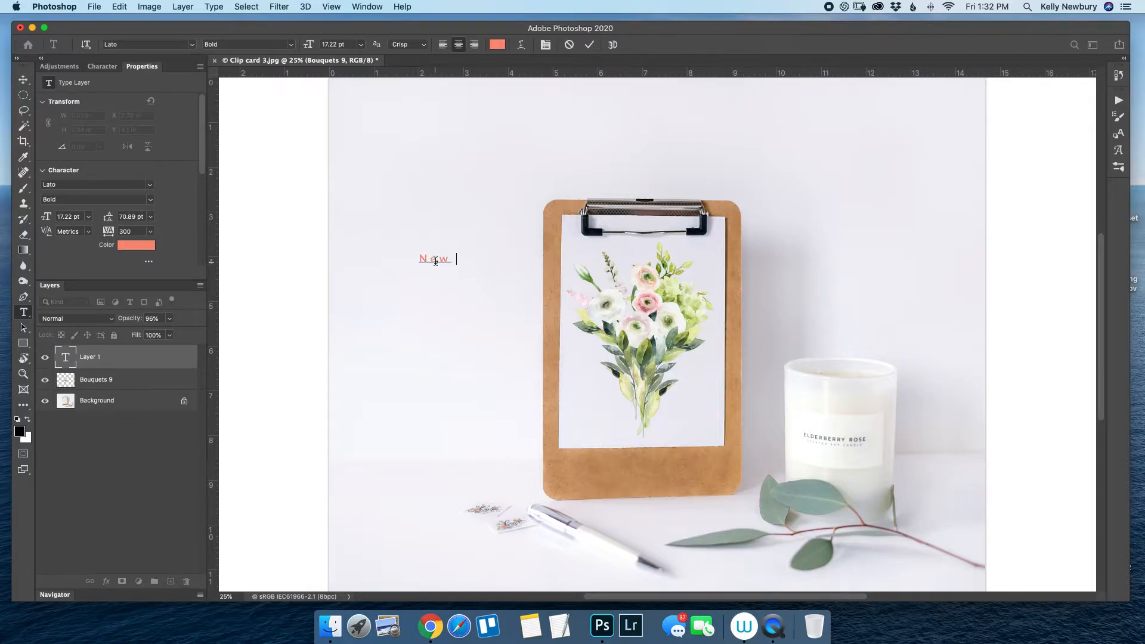
type("Artwork on Sale!")
Step: Commit the text entry and set the font of "New Artwork on Sale!" to Lucky Fellas
left_click(192, 46)
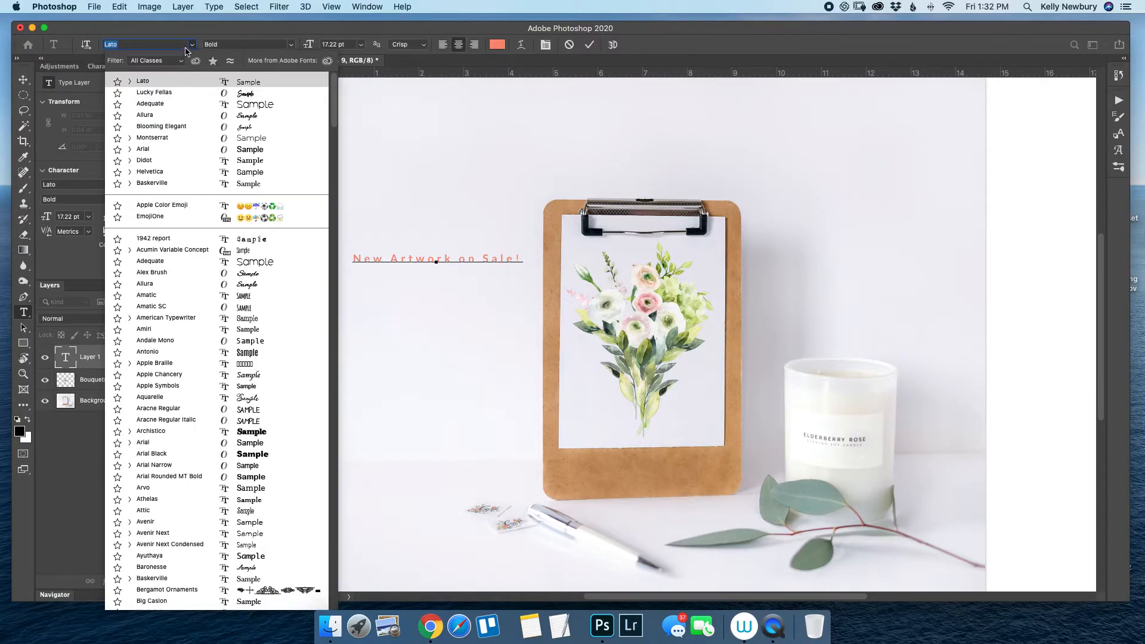
left_click(247, 93)
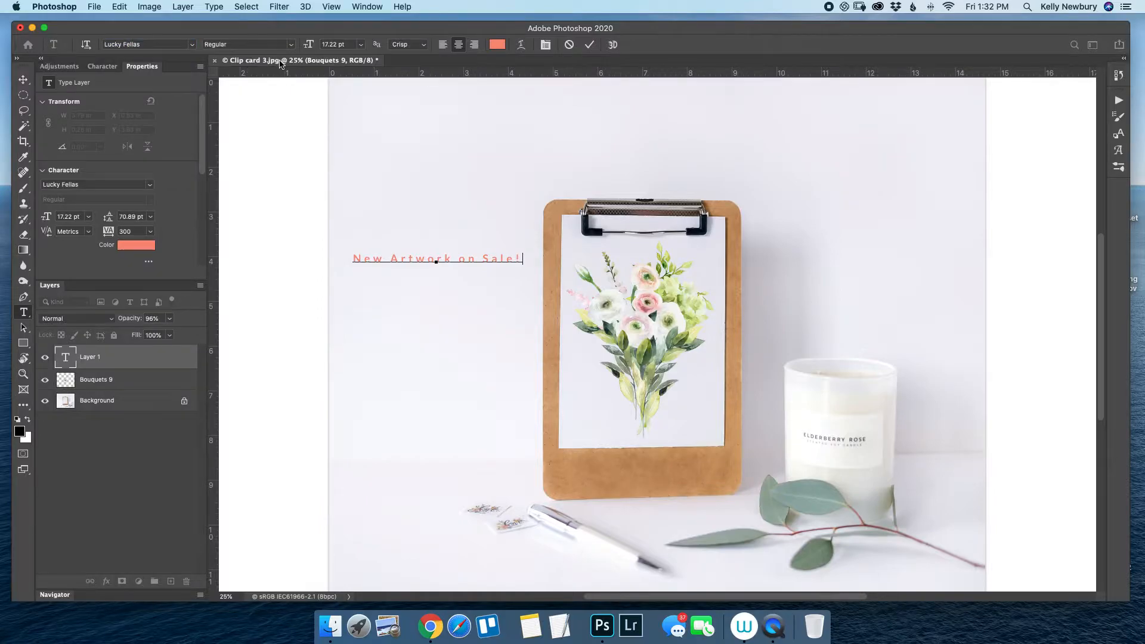
left_click_drag(308, 44, 314, 45)
left_click(589, 45)
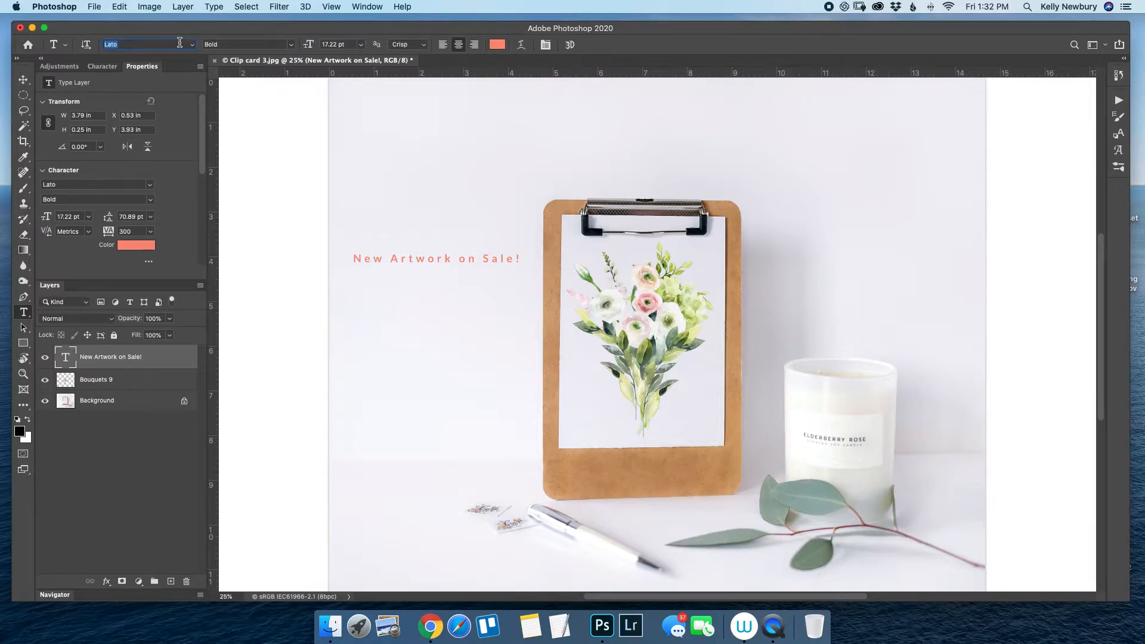
left_click(192, 45)
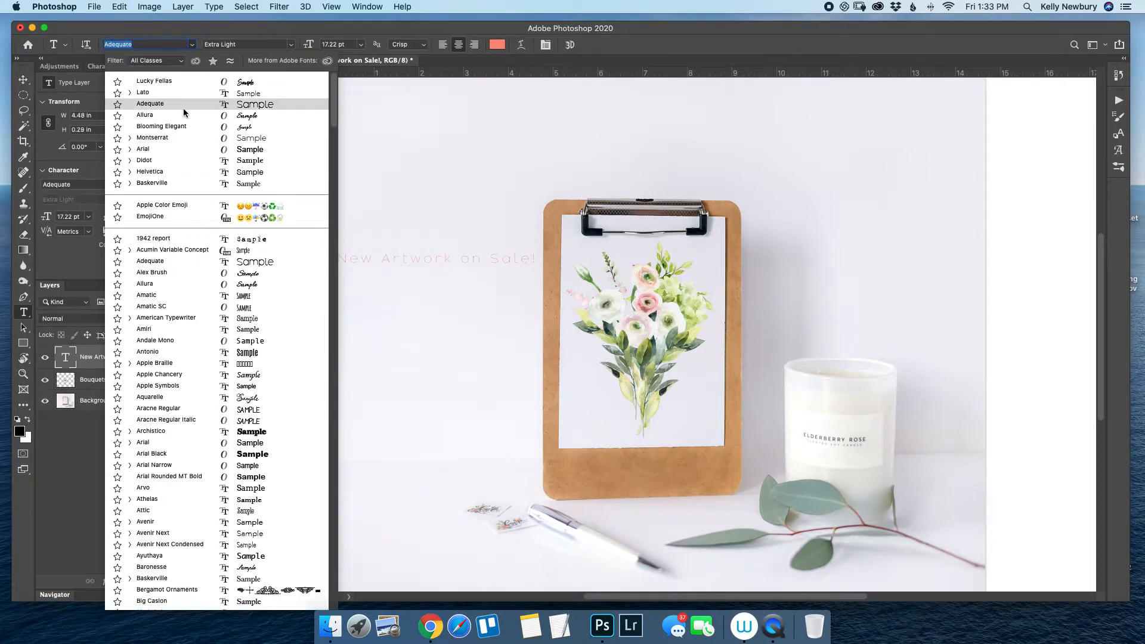
left_click(241, 84)
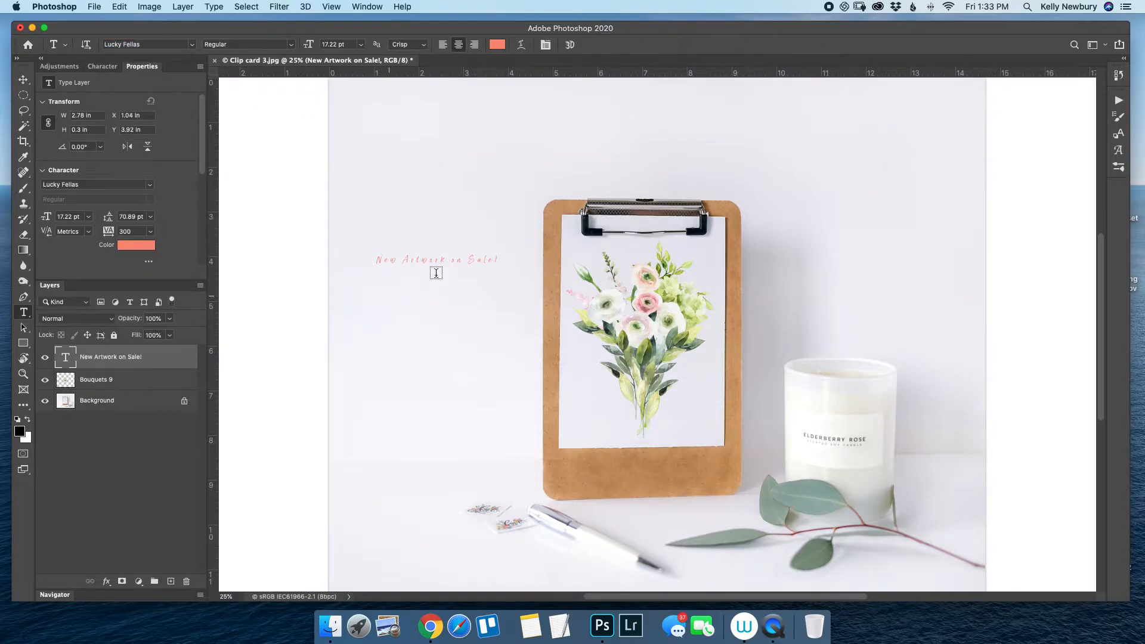
Step: Break the sale text into two lines, with "on Sale!" on the second line
left_click(451, 261)
key("Return")
scroll(453, 122, "down", 10)
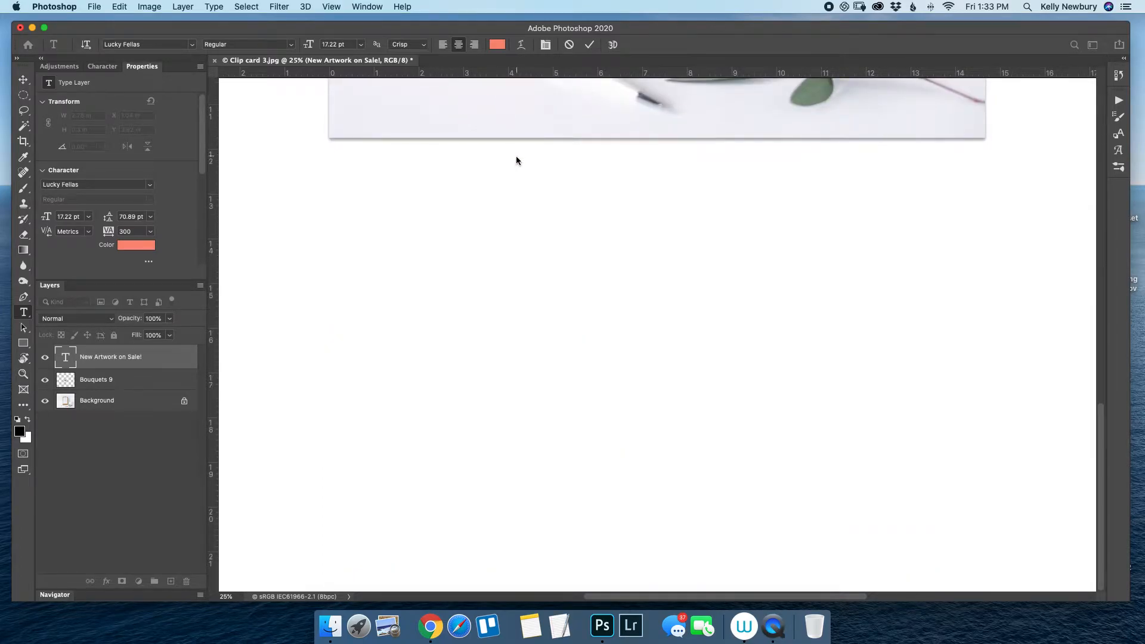
scroll(516, 157, "up", 10)
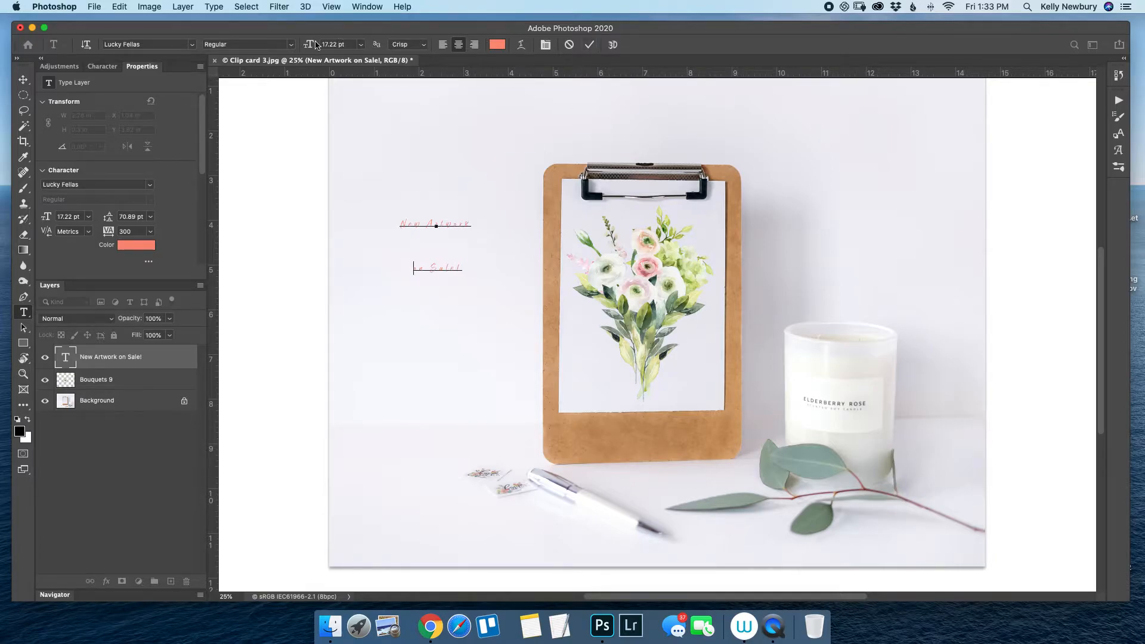
Step: Commit the line break and enlarge the sale text to 40.22 pt
left_click_drag(309, 46, 324, 46)
left_click(589, 49)
left_click(317, 44)
left_click_drag(317, 44, 322, 44)
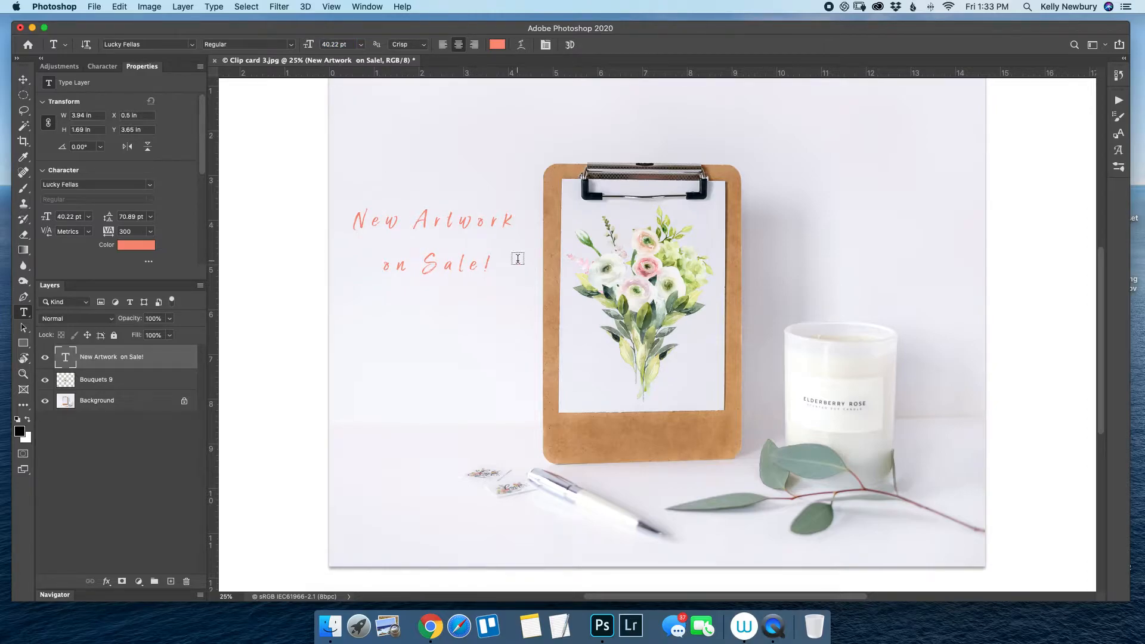
scroll(623, 277, "up", 5)
scroll(622, 278, "down", 4)
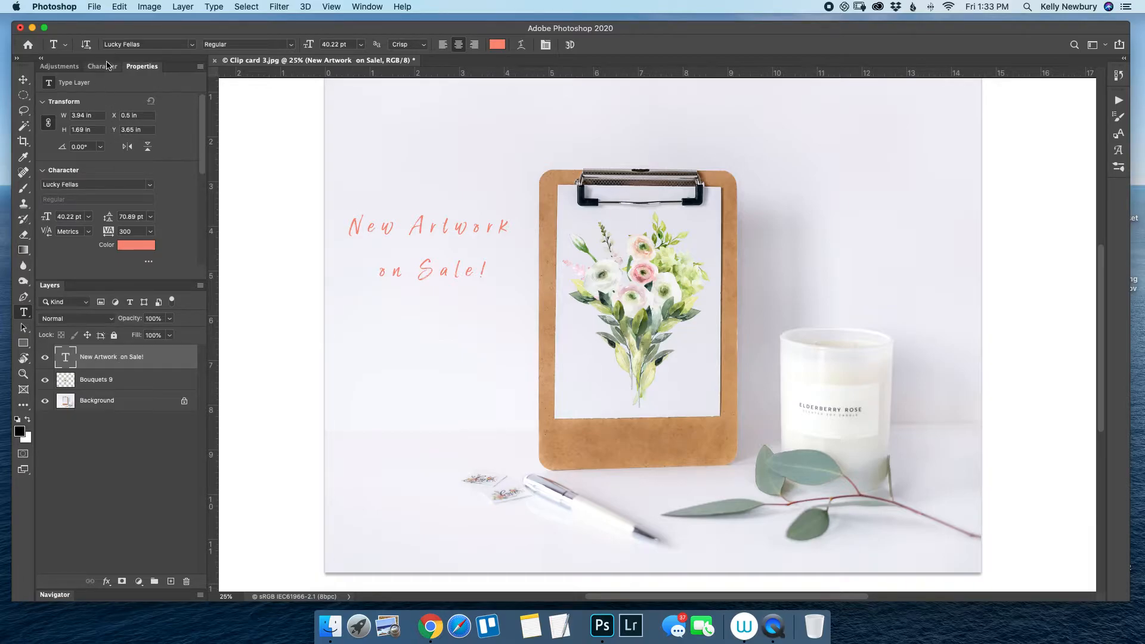
Step: Start saving the document under a new name, entering "watercolor bouquet 1" as the PSD file name
left_click(93, 7)
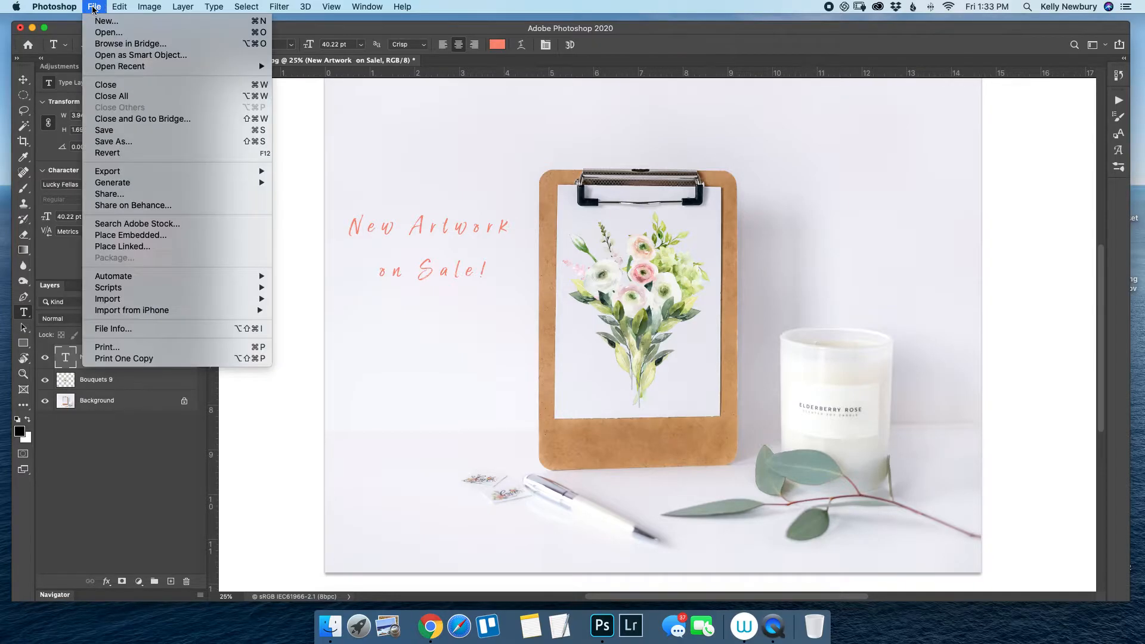
left_click(103, 144)
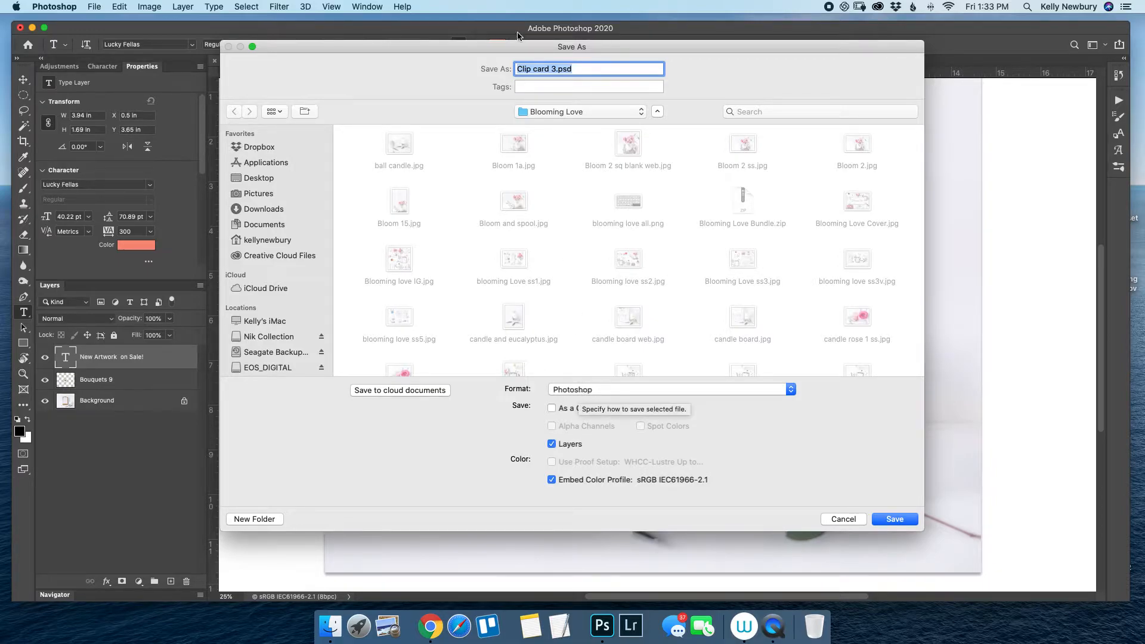
left_click(555, 70)
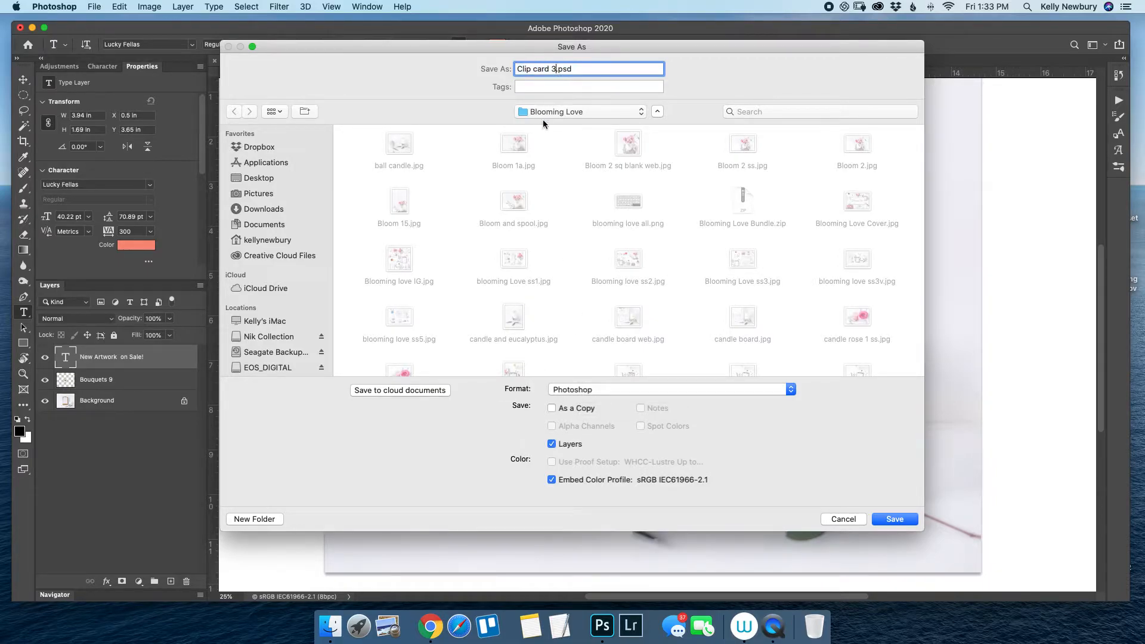
type("b")
key("BackSpace")
key("BackSpace")
key("BackSpace")
key("BackSpace")
key("BackSpace")
key("BackSpace")
key("BackSpace")
key("BackSpace")
key("BackSpace")
key("BackSpace")
key("BackSpace")
key("BackSpace")
key("BackSpace")
type("watercolor bouquet 1")
Step: Choose the Desktop as the destination and save the layered Photoshop file there
left_click(556, 115)
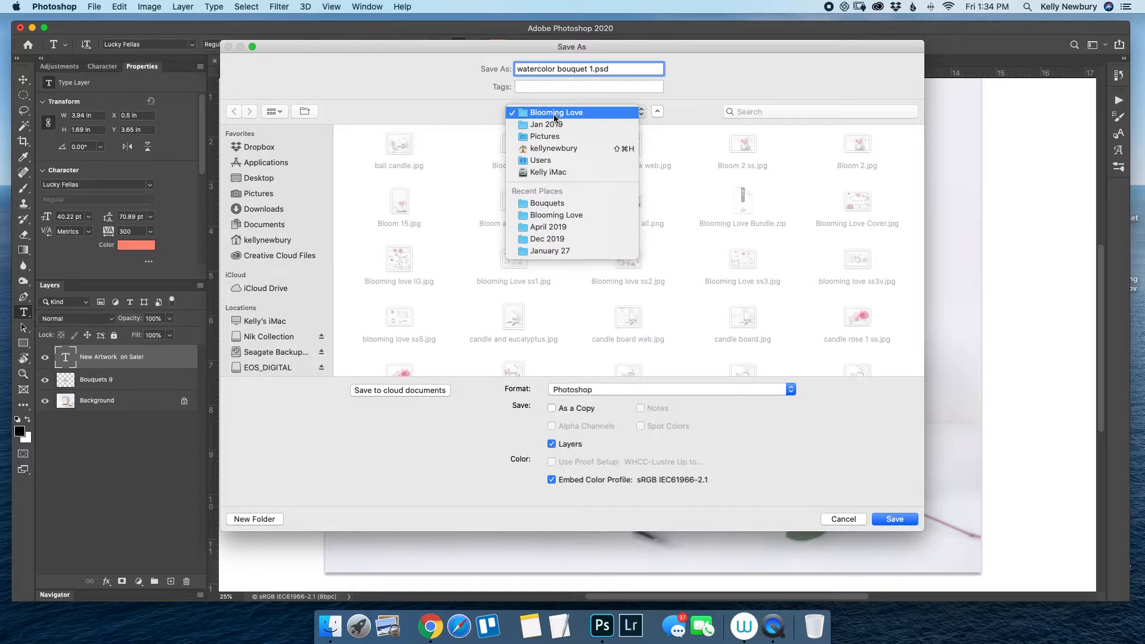
left_click(259, 177)
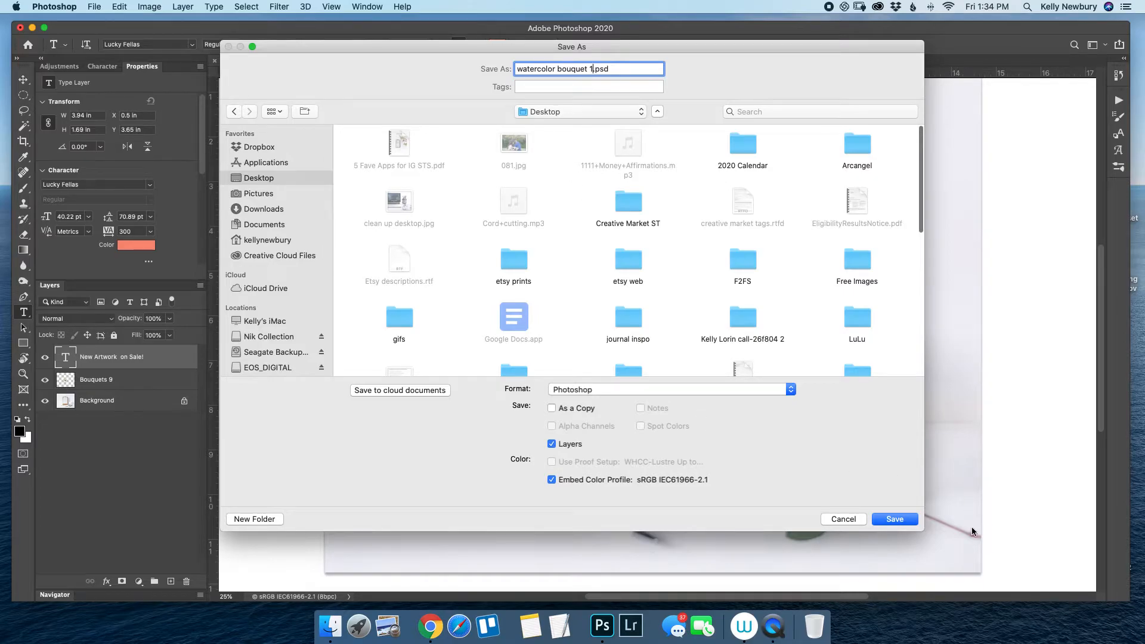
left_click(883, 519)
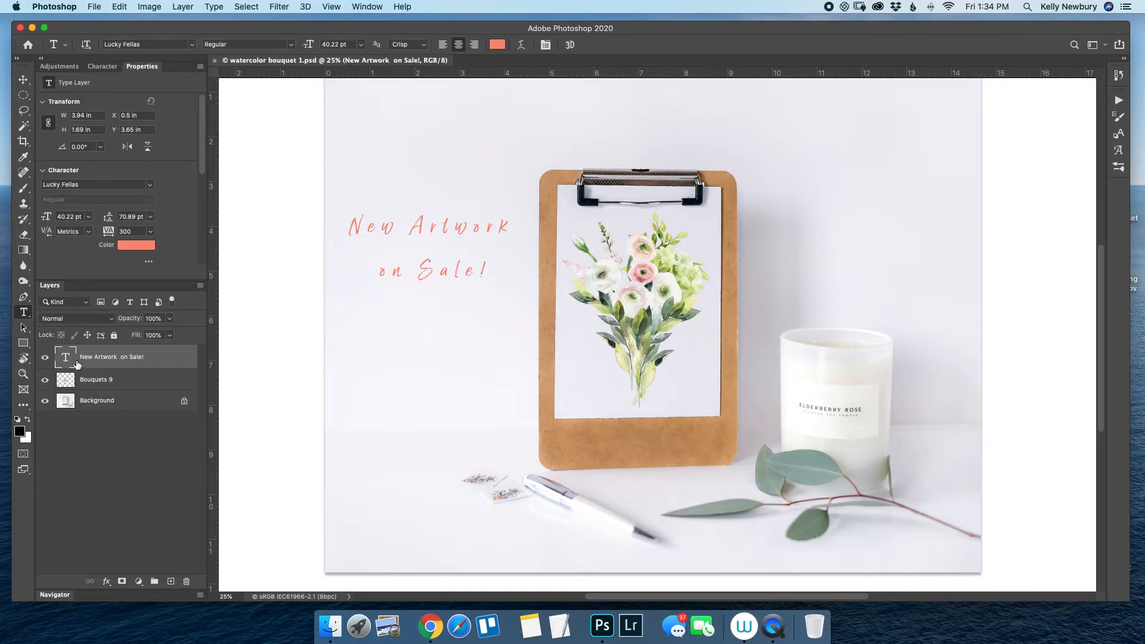
Step: Delete the "New Artwork on Sale!" text layer
key("BackSpace")
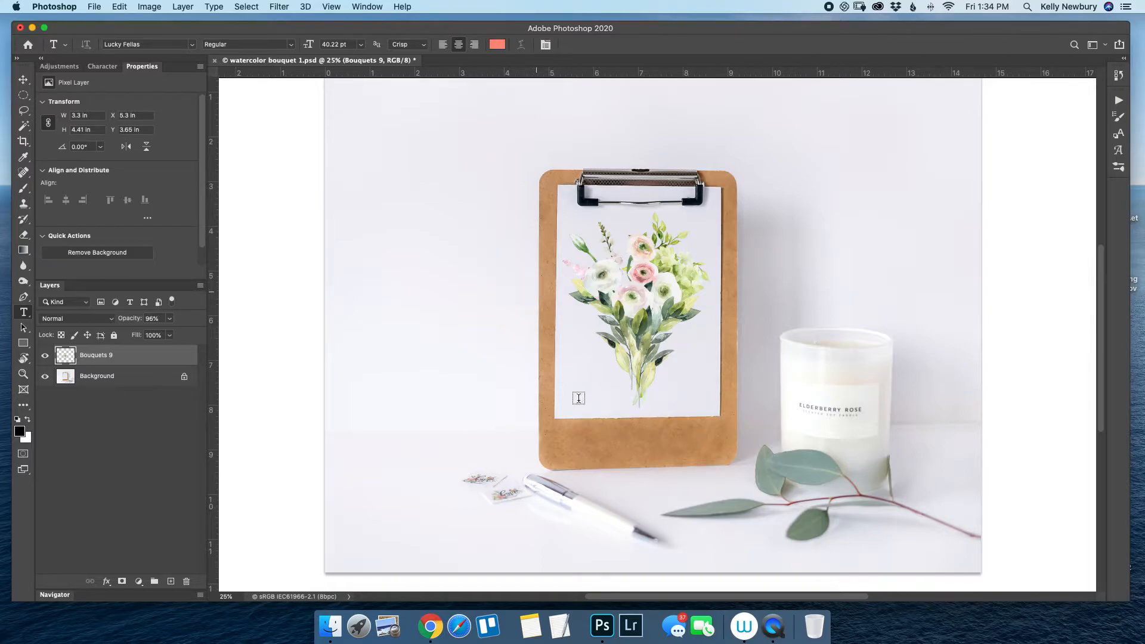
scroll(578, 383, "down", 2)
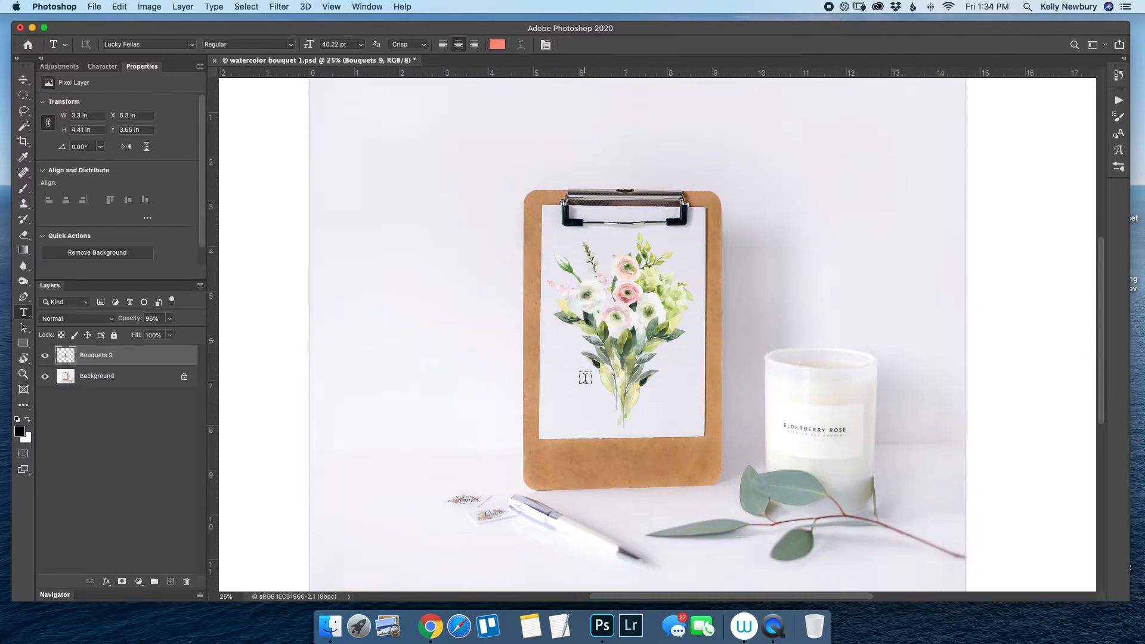
scroll(585, 377, "up", 2)
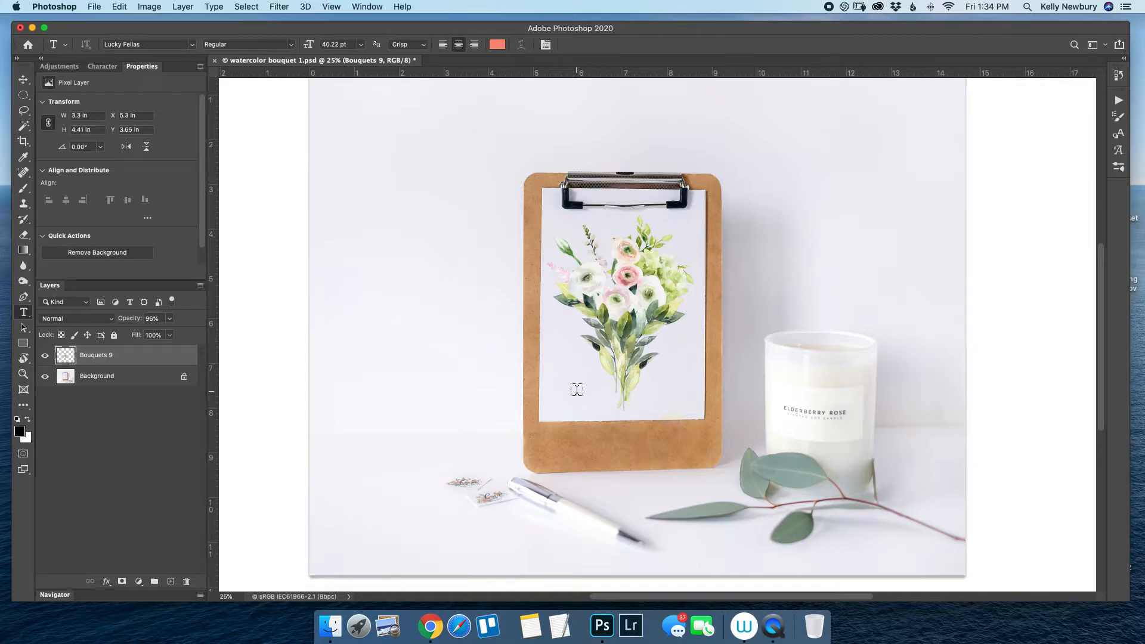
scroll(574, 388, "down", 10)
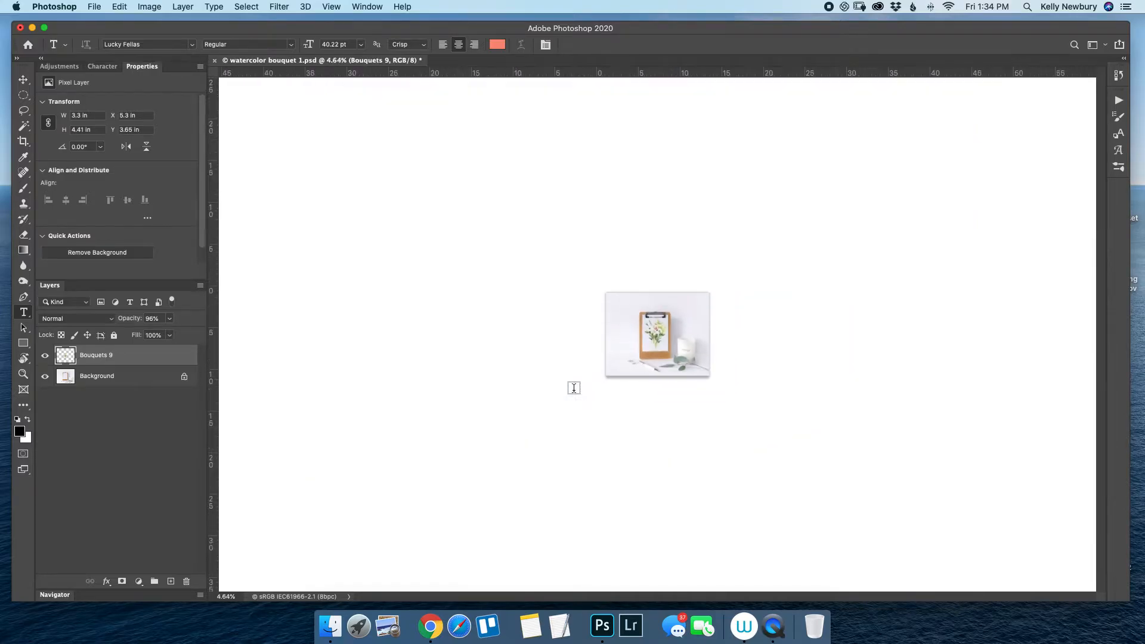
Step: Flatten the bouquet layer and the background into a single image
scroll(575, 389, "up", 7)
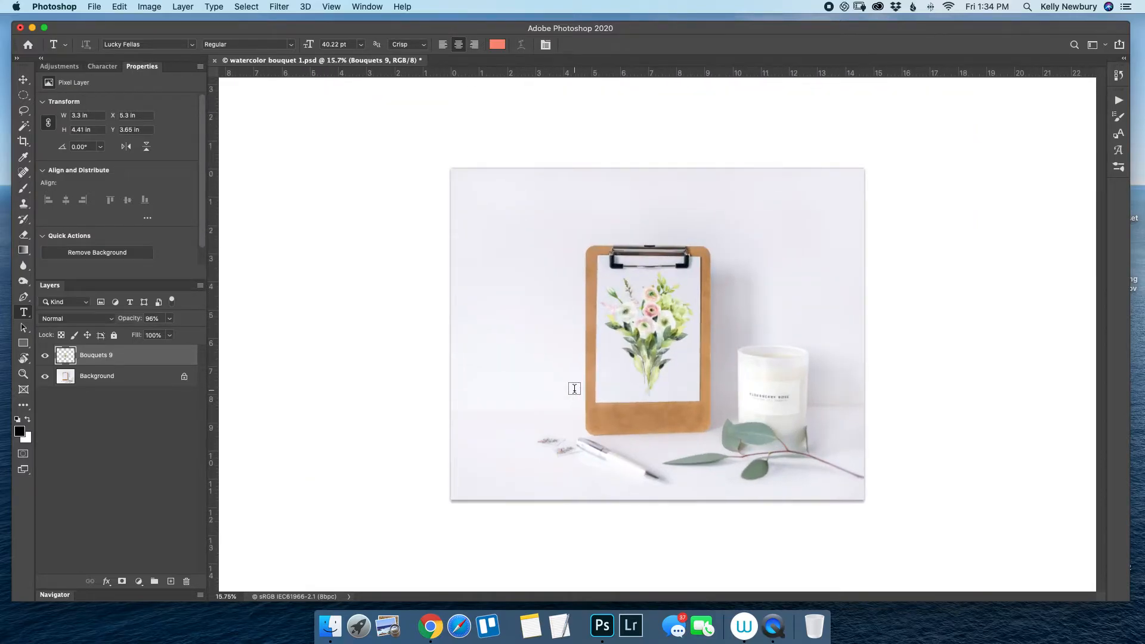
left_click(201, 286)
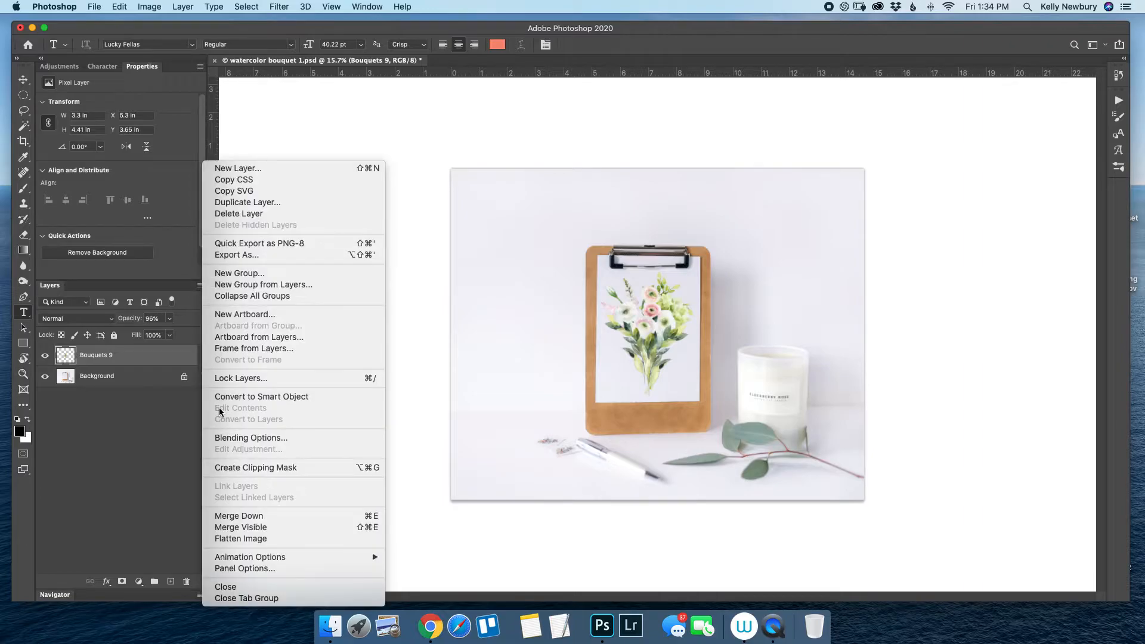
left_click(255, 540)
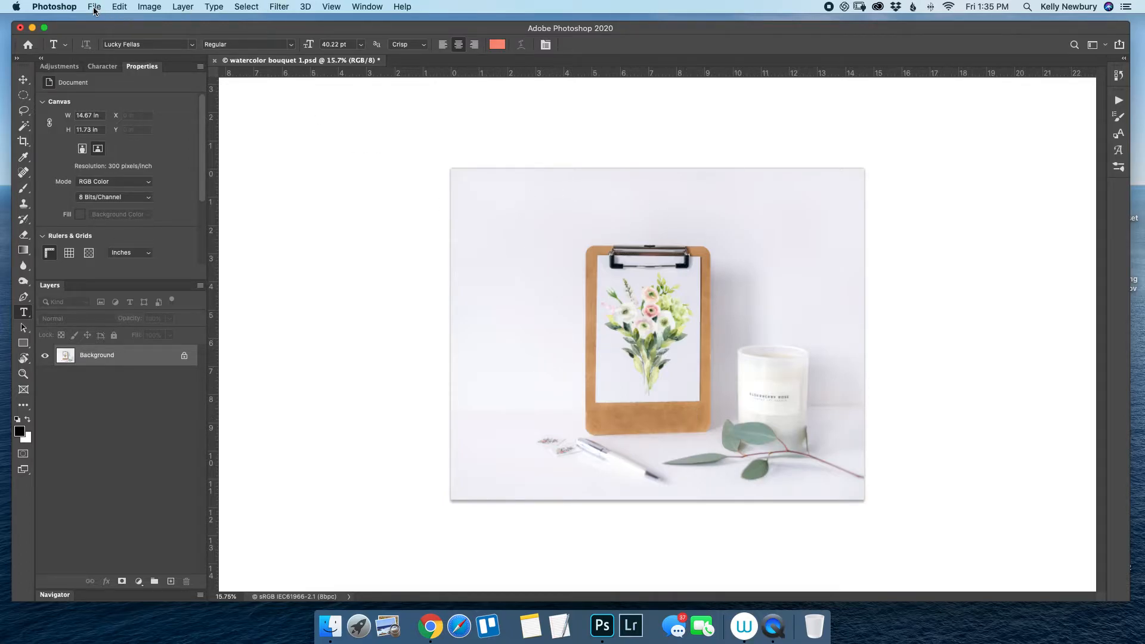
Step: Crop the mockup slightly tighter at the 4:5 ratio, to about 13.73 by 10.99 inches, and apply the crop
left_click(22, 142)
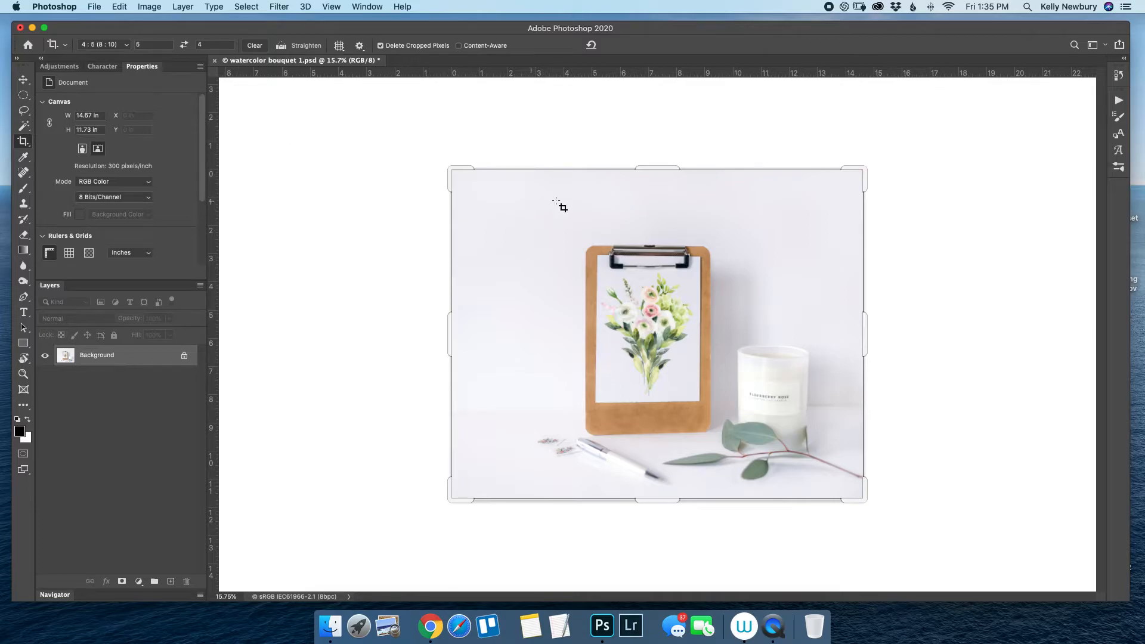
left_click_drag(452, 169, 464, 182)
left_click_drag(589, 296, 597, 295)
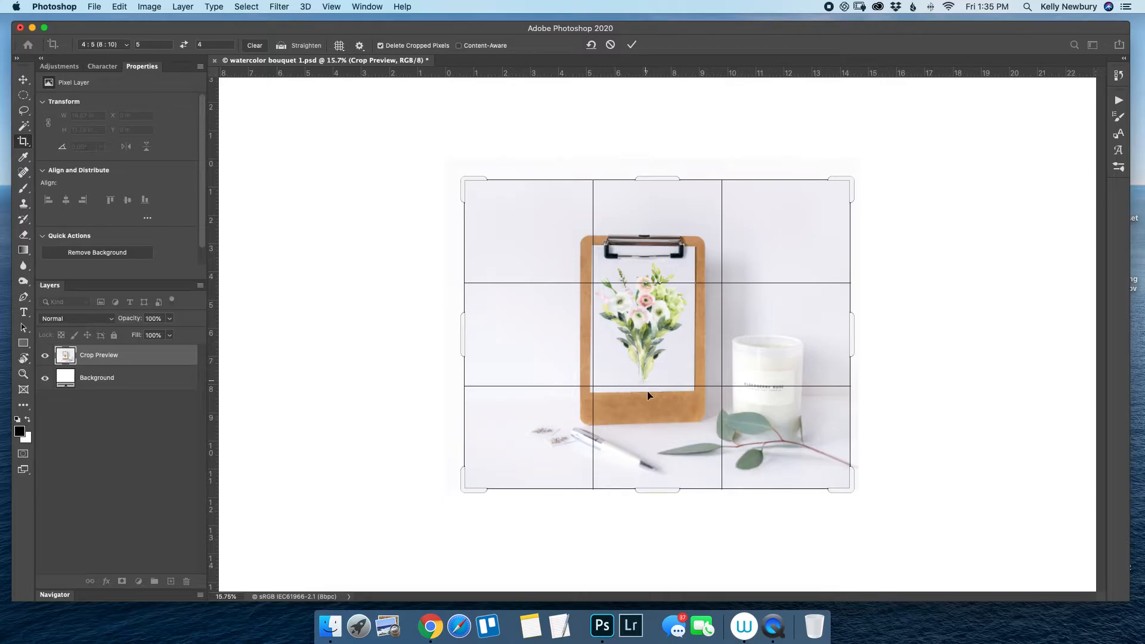
left_click(632, 46)
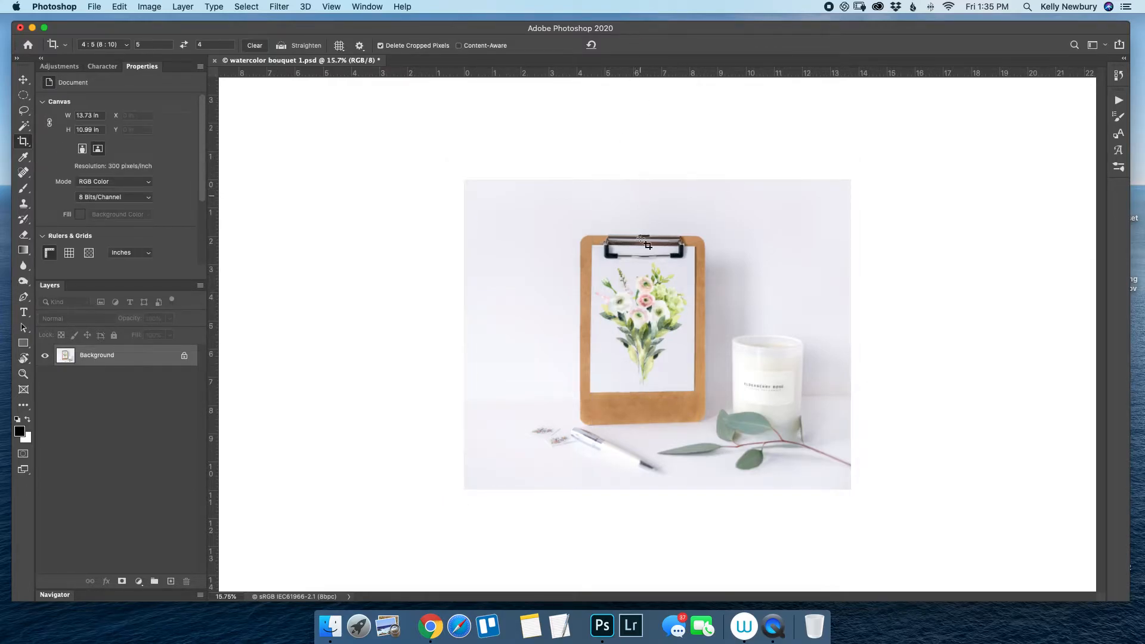
Step: Check the cropped image's pixel dimensions and resolution, leaving the size settings as they are
left_click(147, 6)
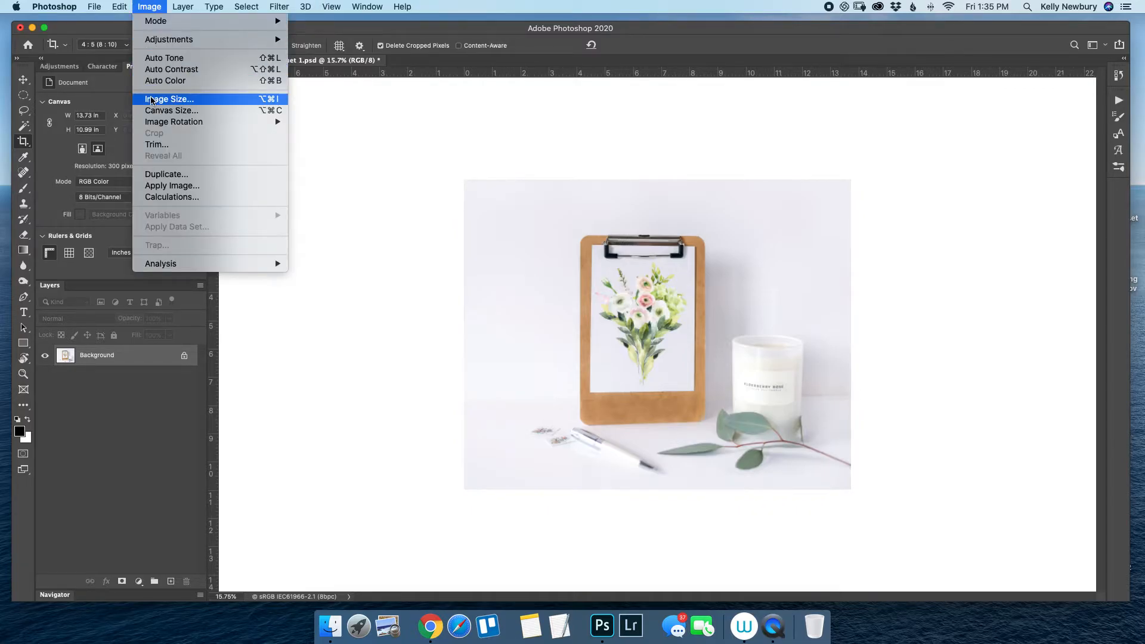
left_click(151, 100)
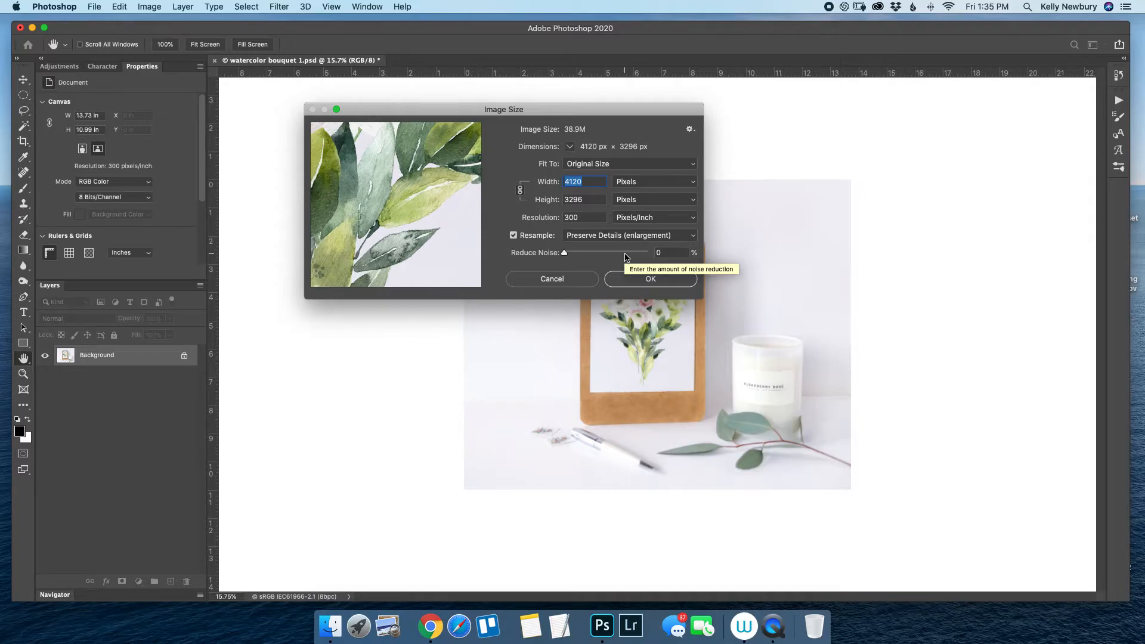
left_click(646, 280)
key("c")
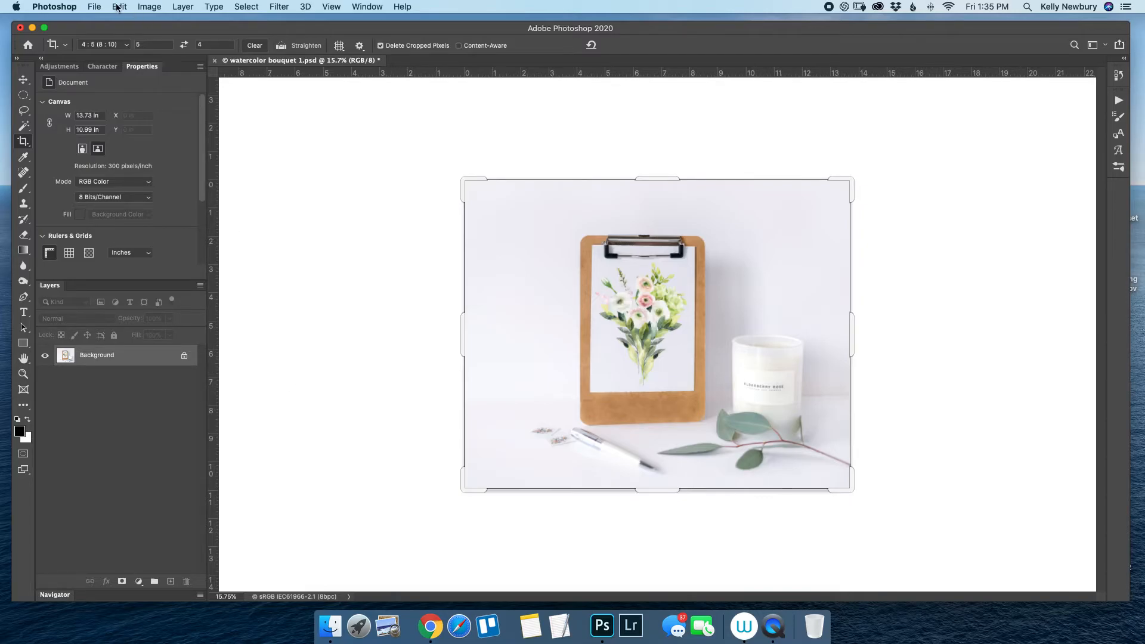
Step: Save the flattened mockup to the Desktop as the JPEG "watercolor bouquet 1.jpg" at maximum quality 12, progressive with 3 scans
left_click(94, 7)
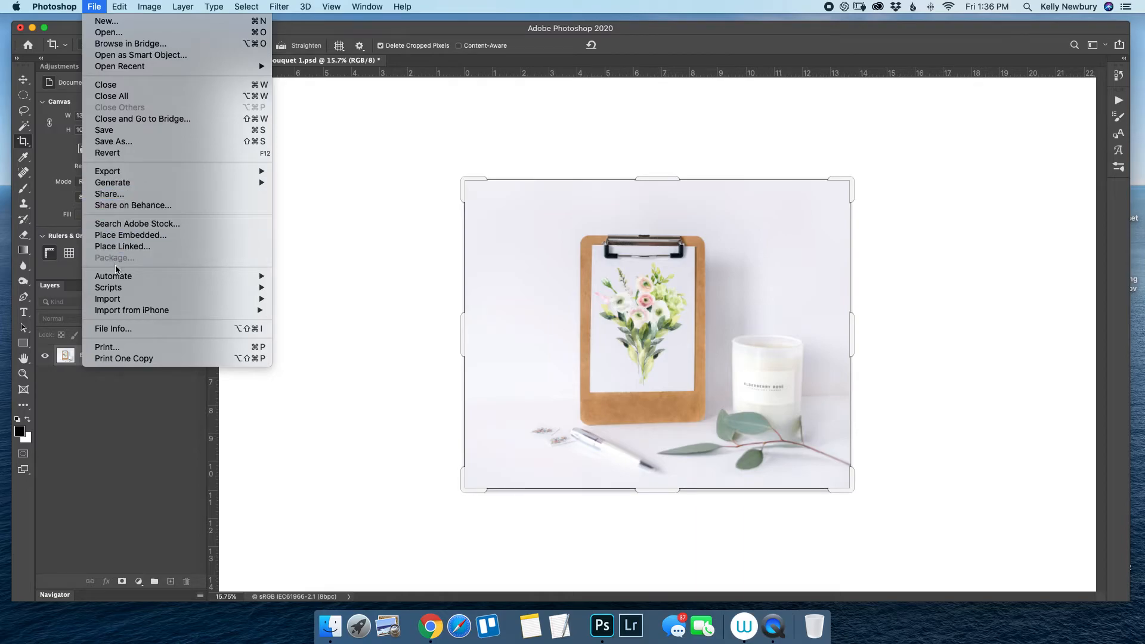
left_click(109, 143)
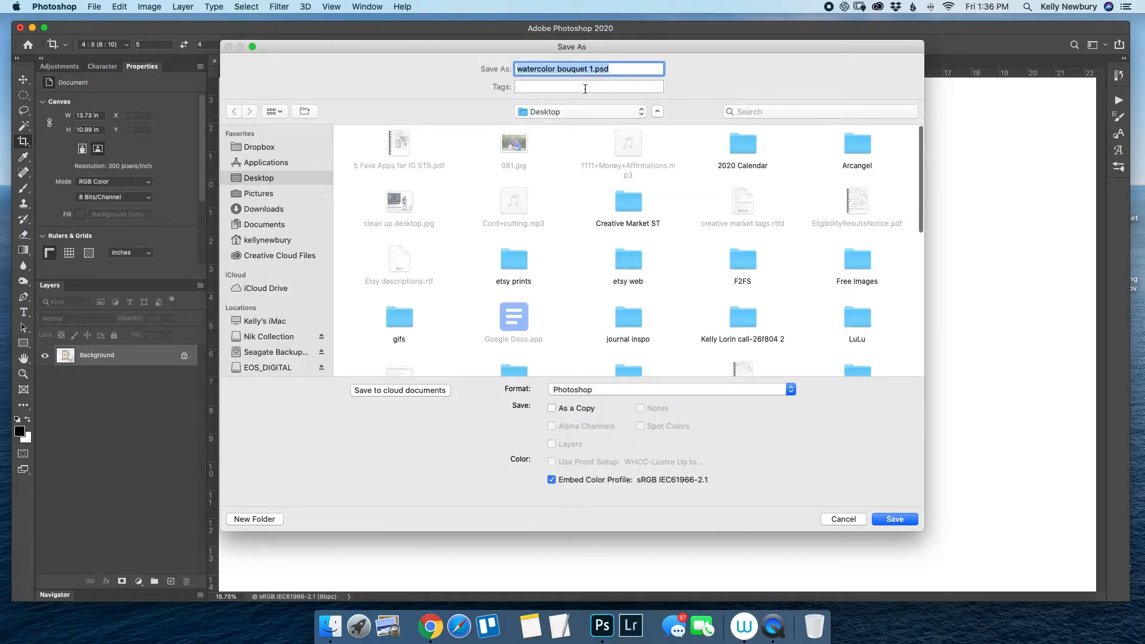
left_click(580, 391)
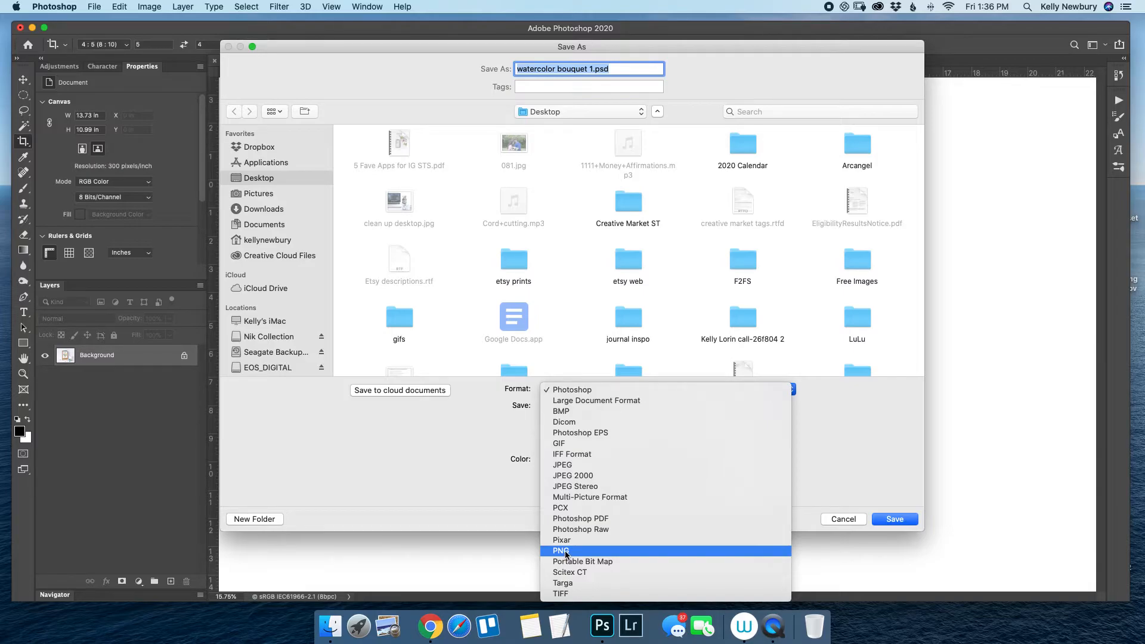
left_click(570, 468)
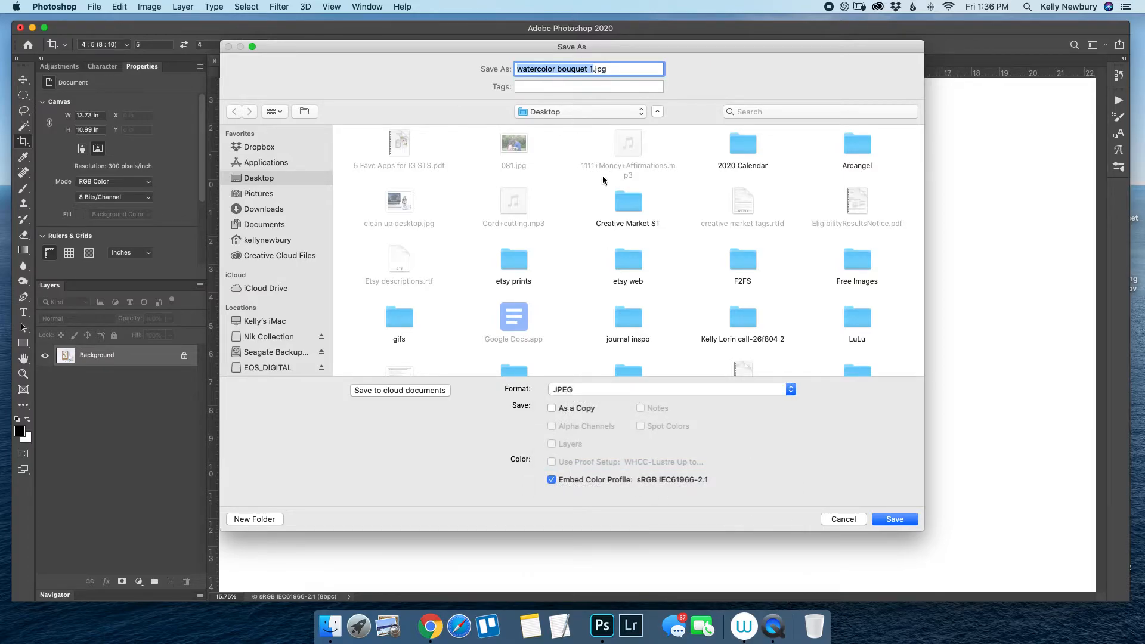
scroll(609, 184, "down", 1)
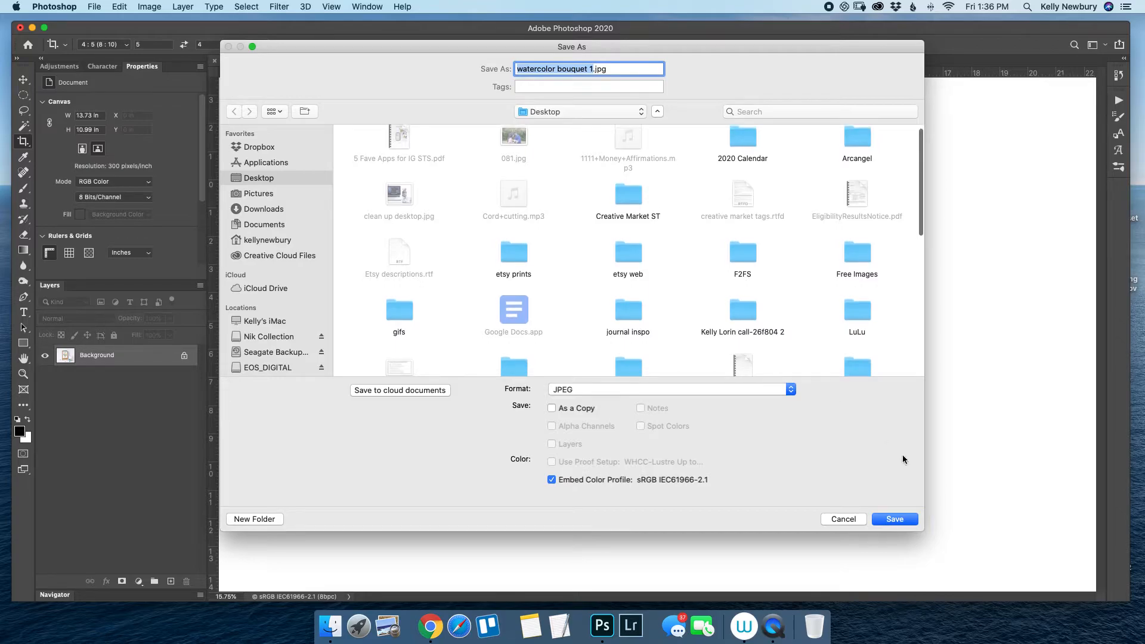
left_click(892, 520)
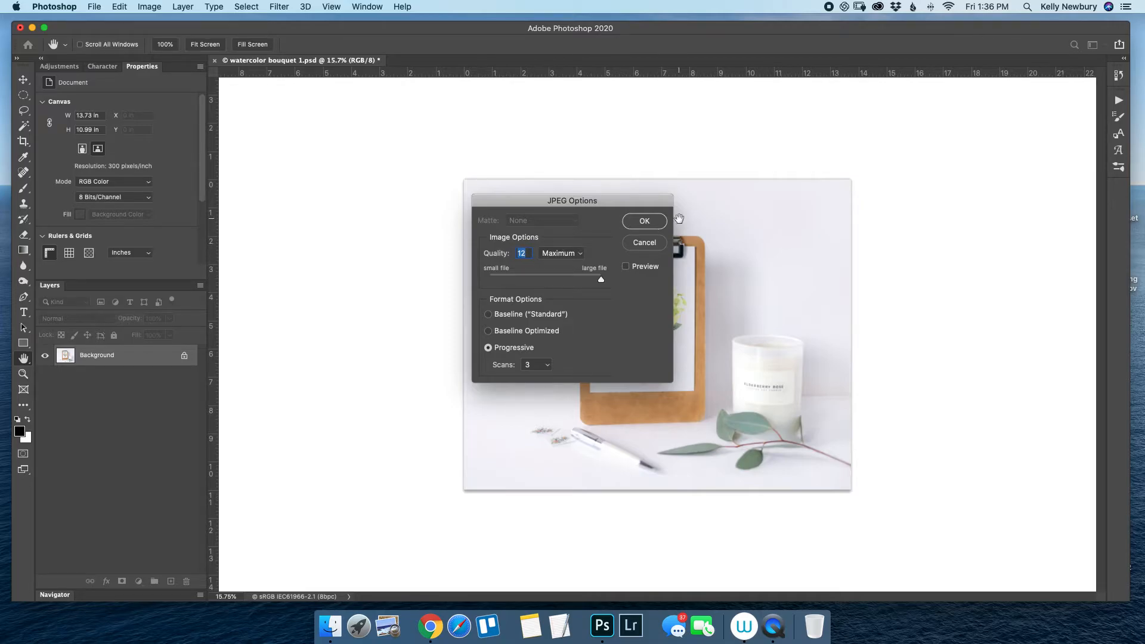
left_click(644, 221)
key("c")
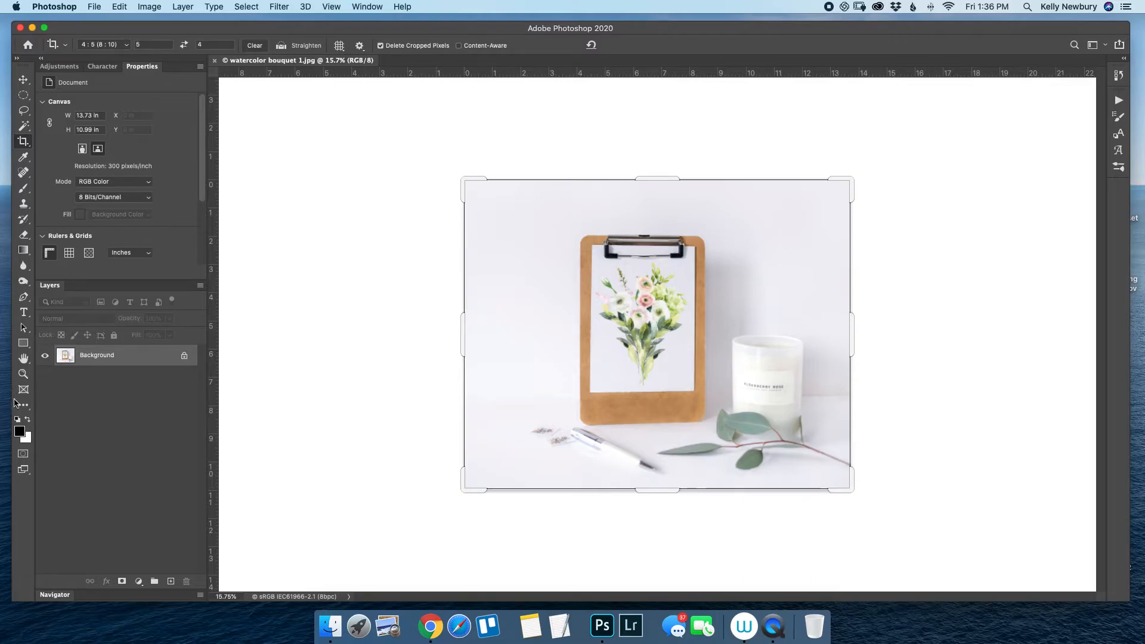
Step: Resample the image to a resolution of 72 pixels/inch
left_click(23, 374)
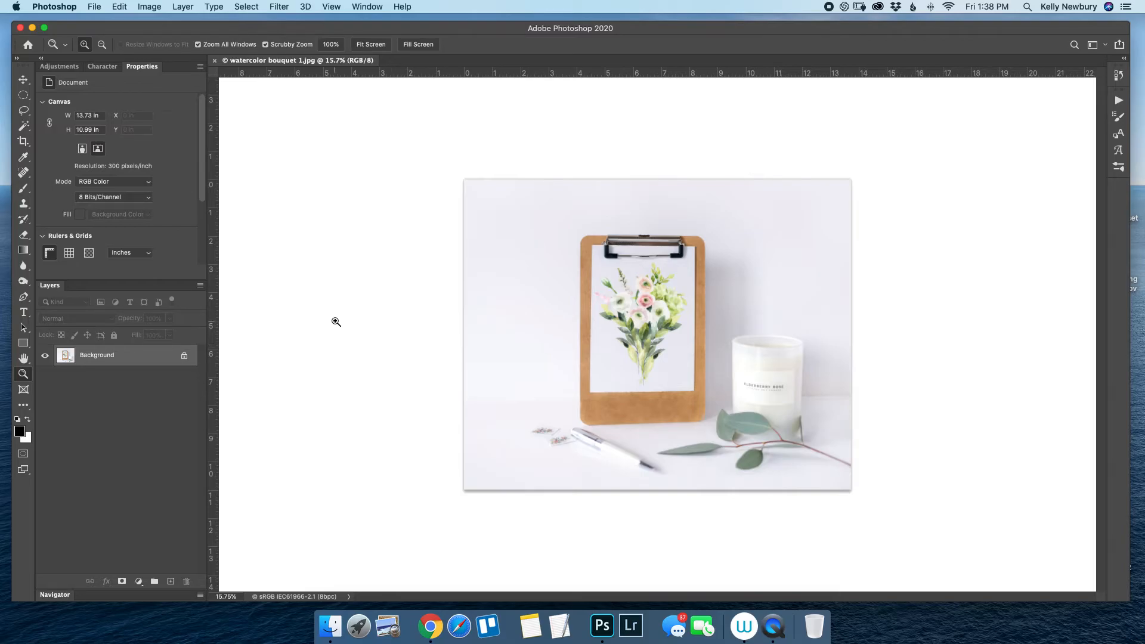
left_click(148, 7)
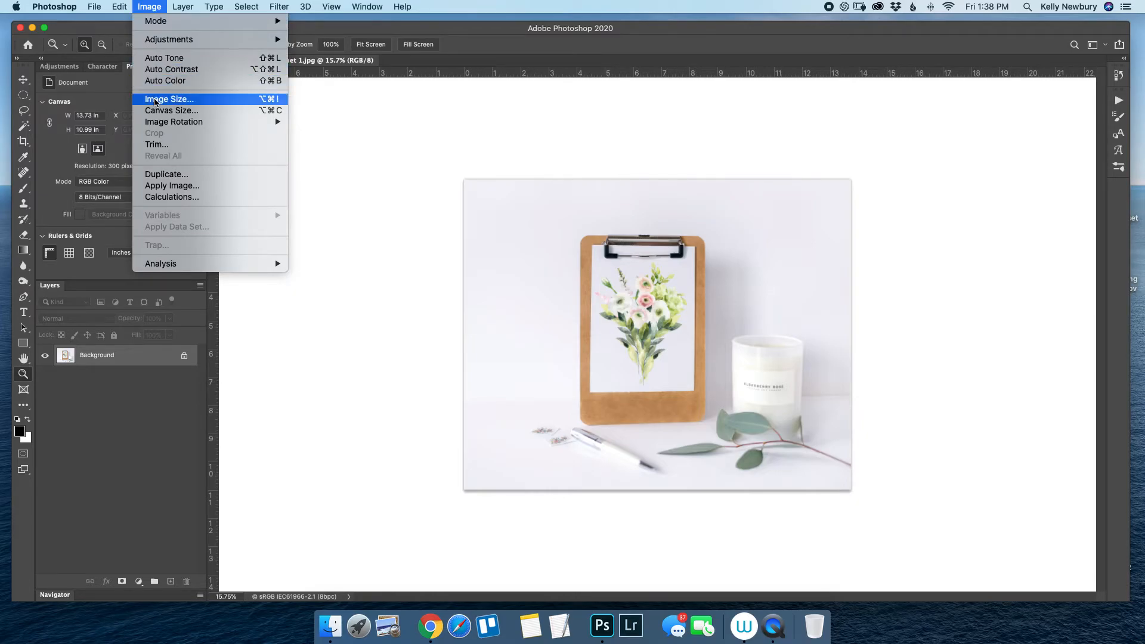
left_click(154, 101)
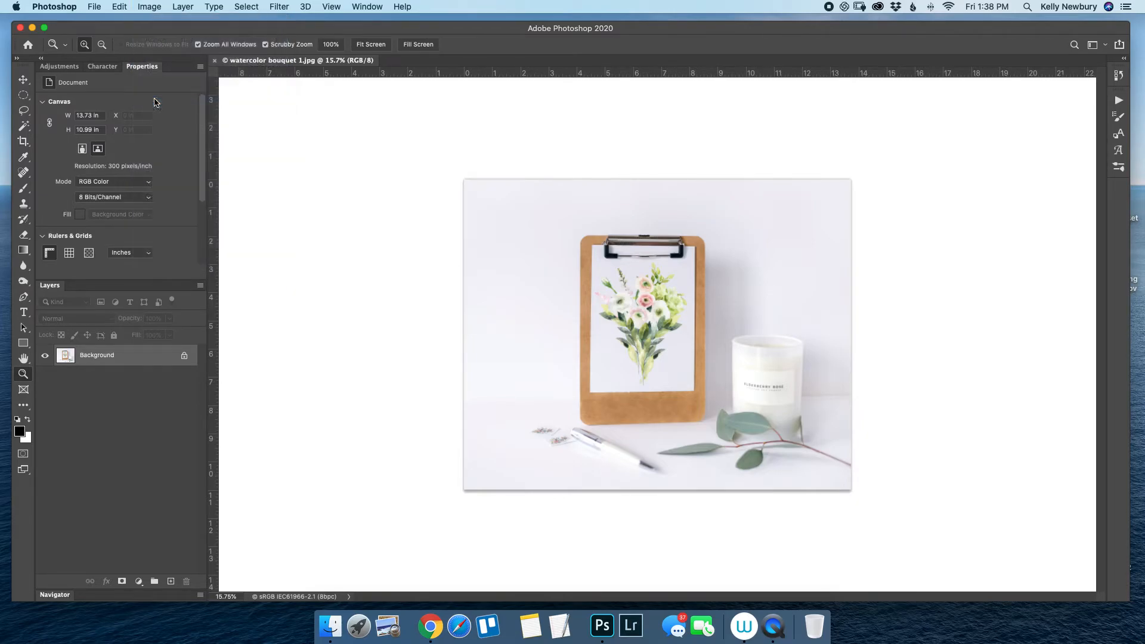
double_click(586, 217)
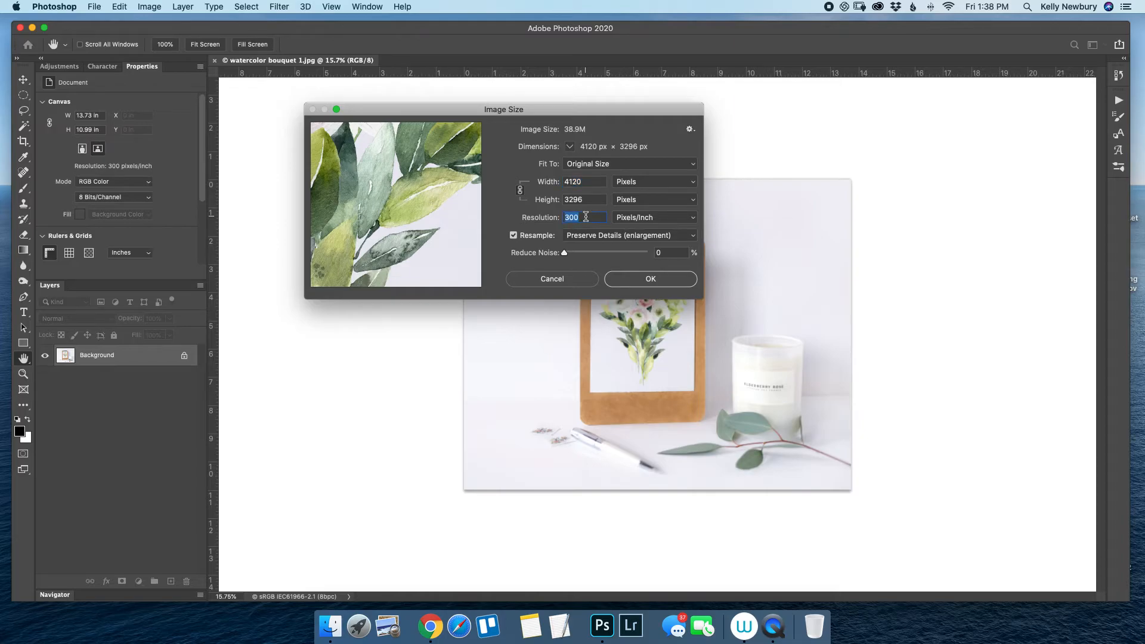
type("72")
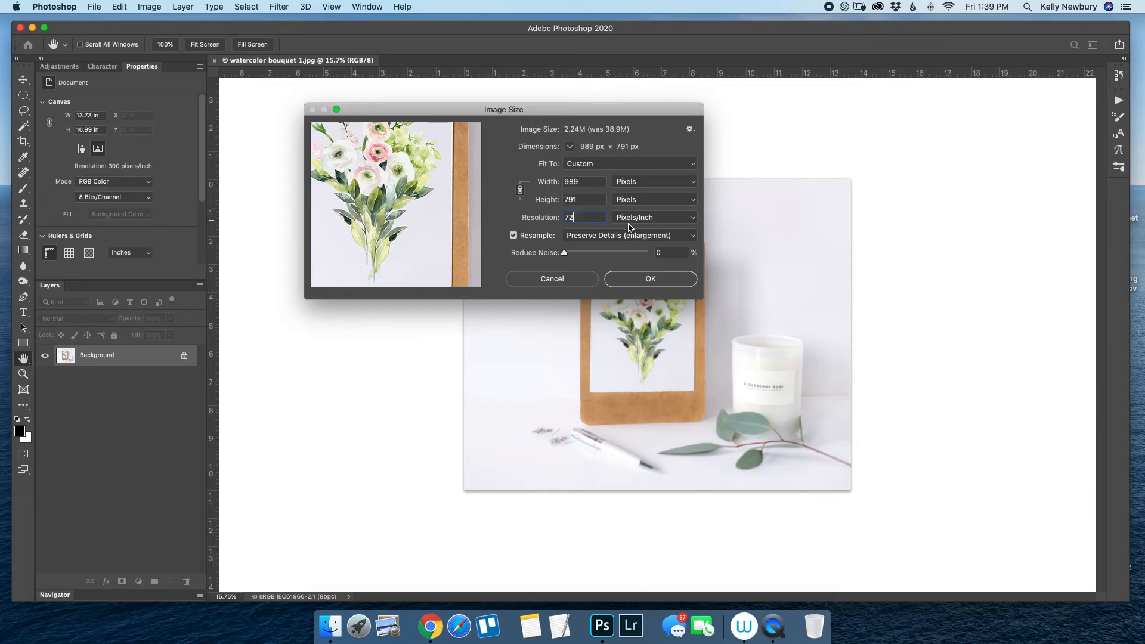
left_click(623, 283)
key("z")
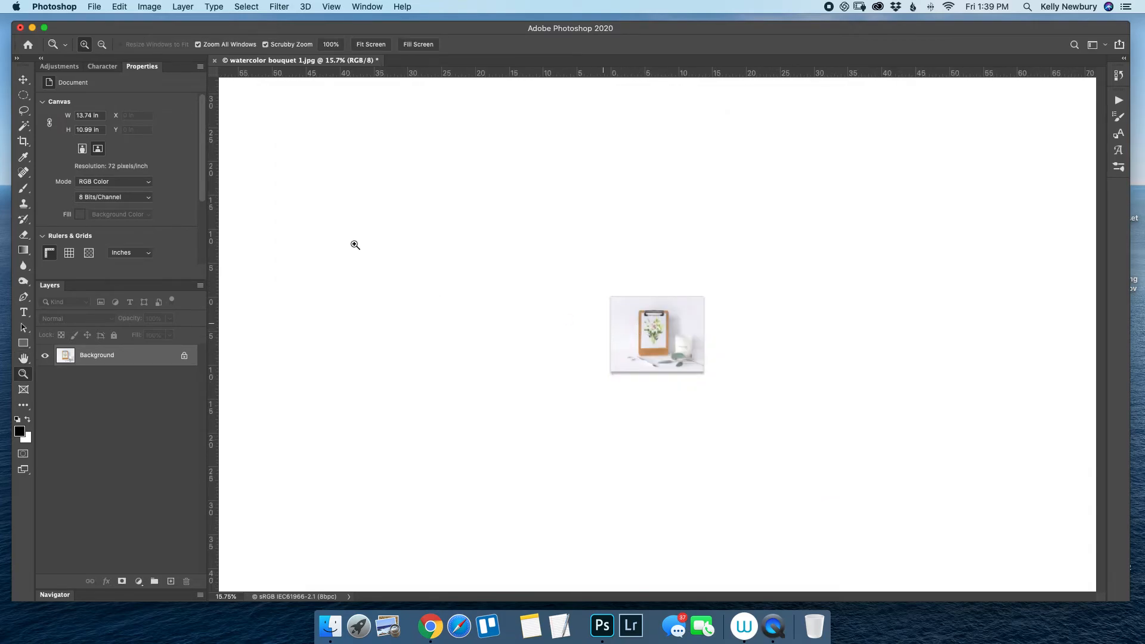
Step: View the resized mockup at 100% and examine the clipboard's lower left corner up close for image quality
left_click(332, 45)
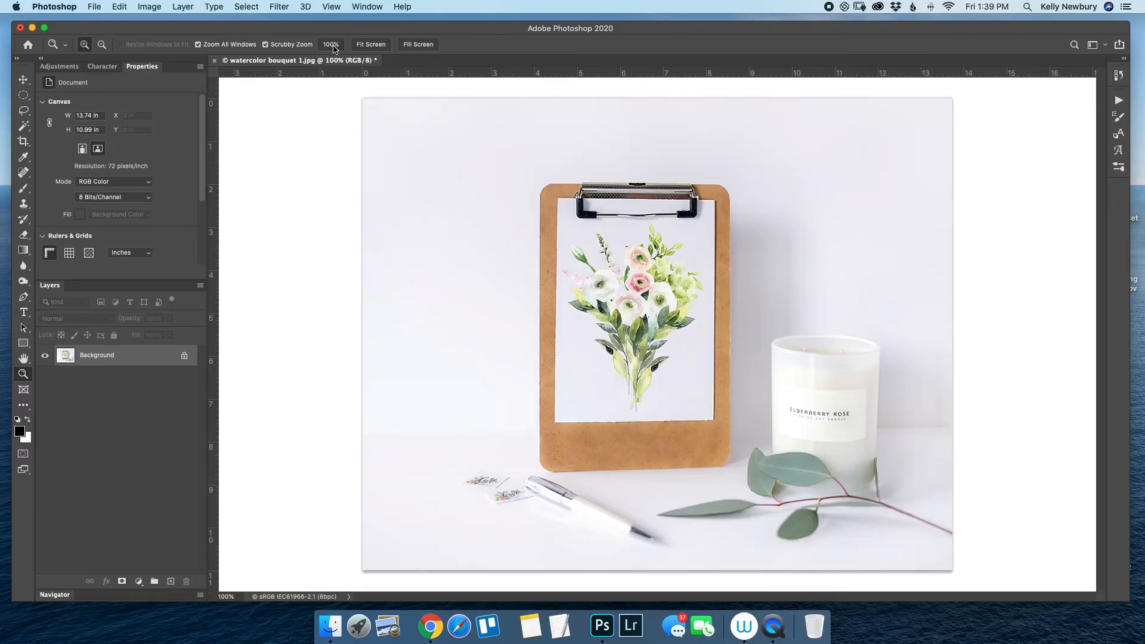
left_click(610, 398)
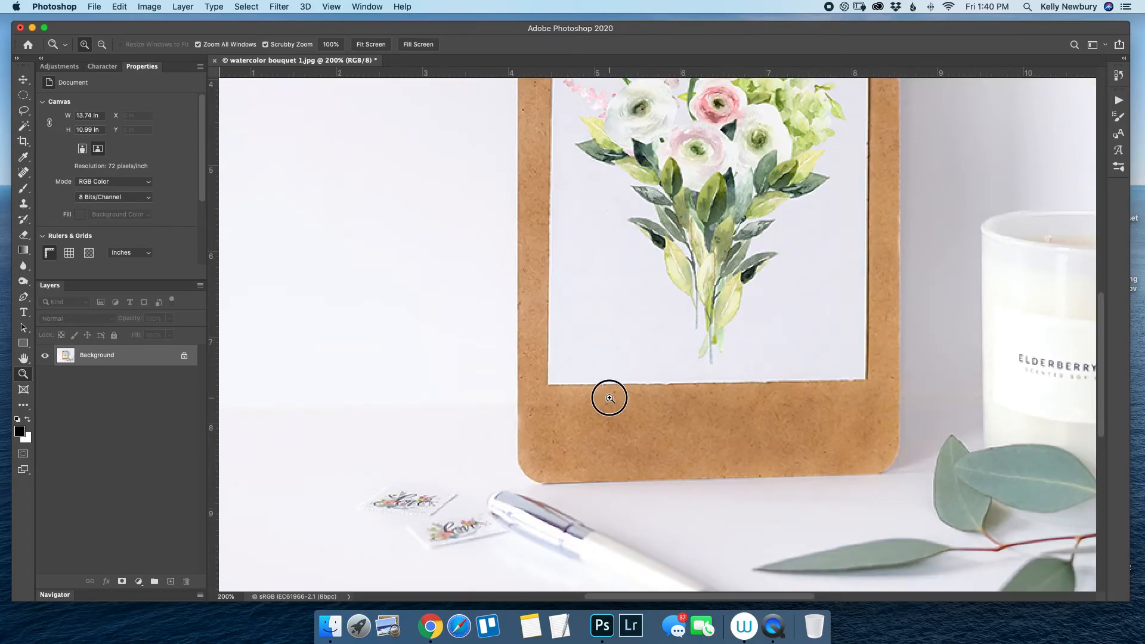
left_click(609, 398)
scroll(440, 470, "down", 2)
scroll(439, 469, "left", 2)
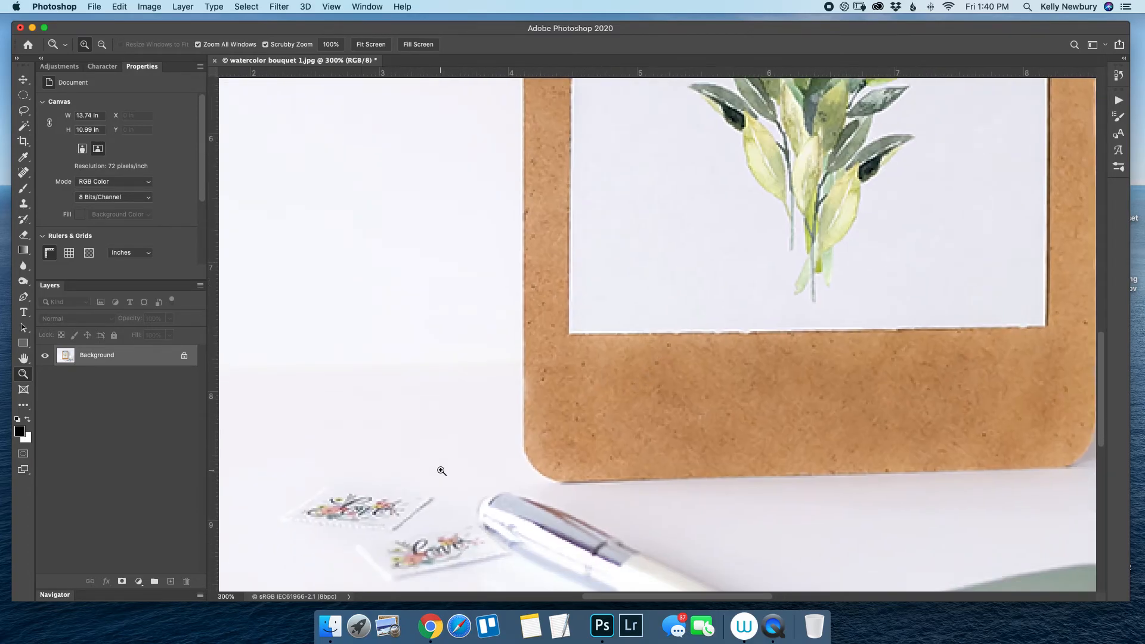
left_click(558, 441)
left_click_drag(559, 441, 528, 444)
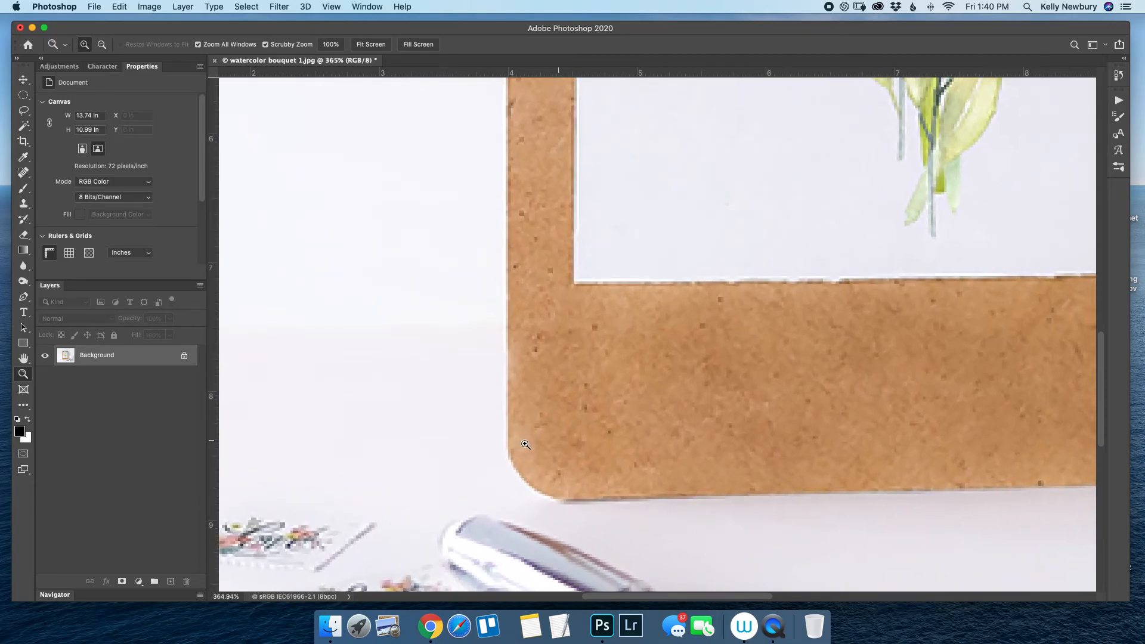
left_click(555, 441, "alt")
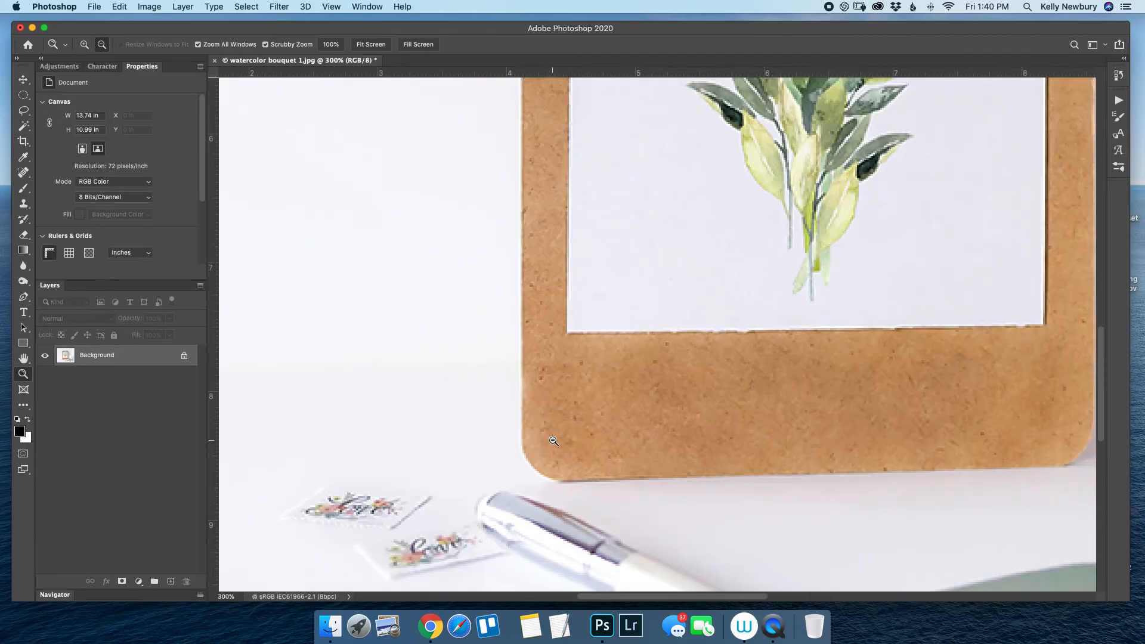
left_click(553, 441, "alt")
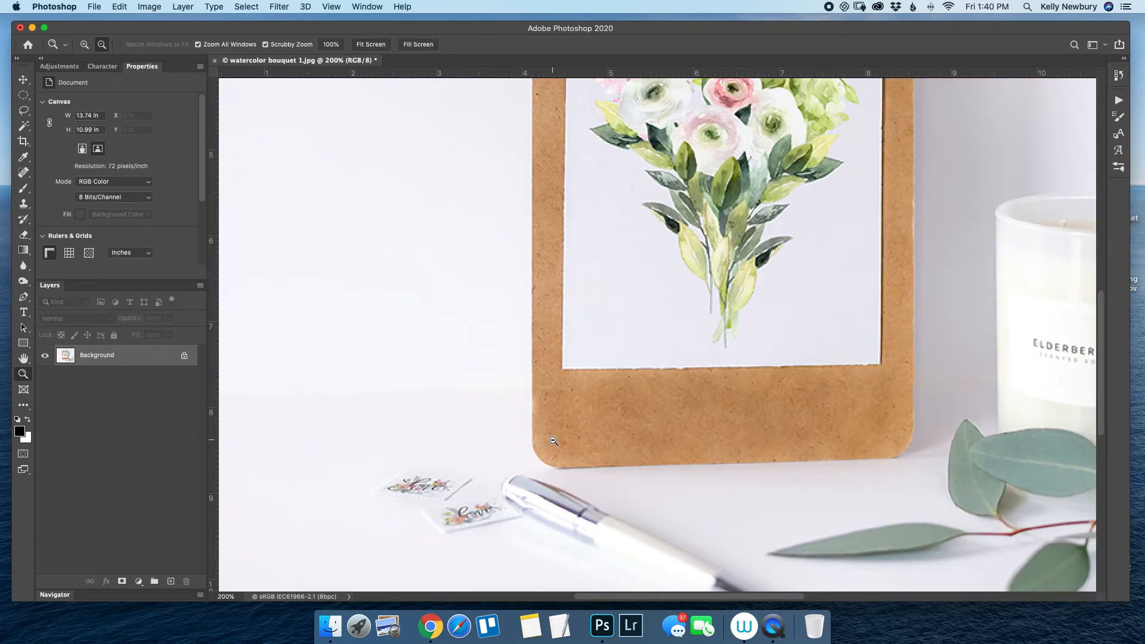
Step: Inspect the lower edge of the artwork paper at 400%, then return to viewing the whole image at 100%
left_click(821, 379)
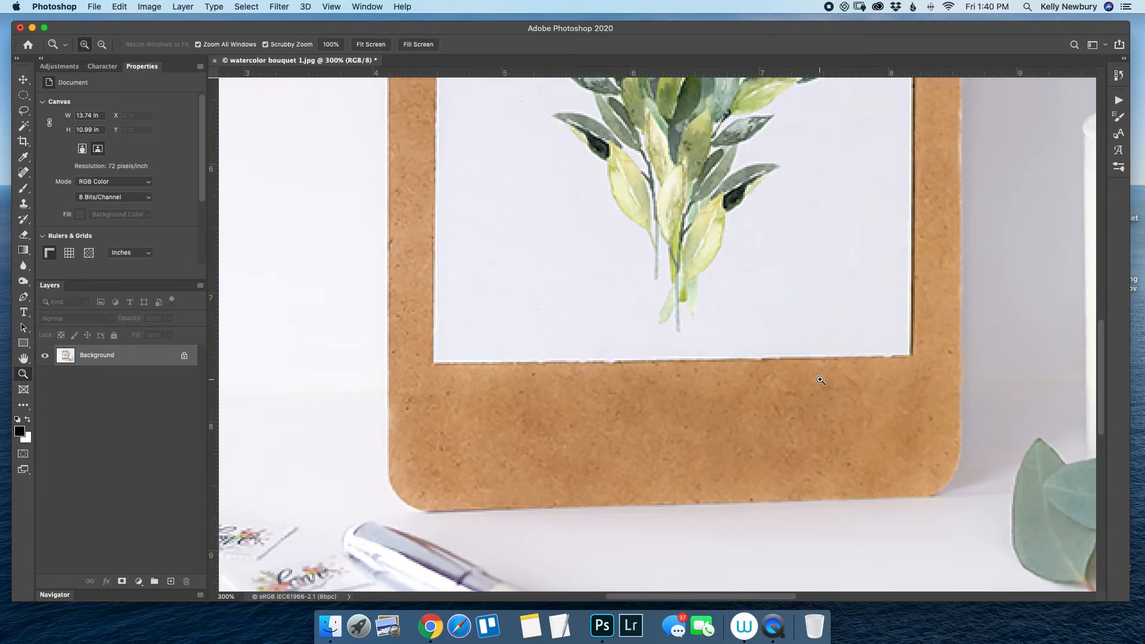
left_click(820, 380)
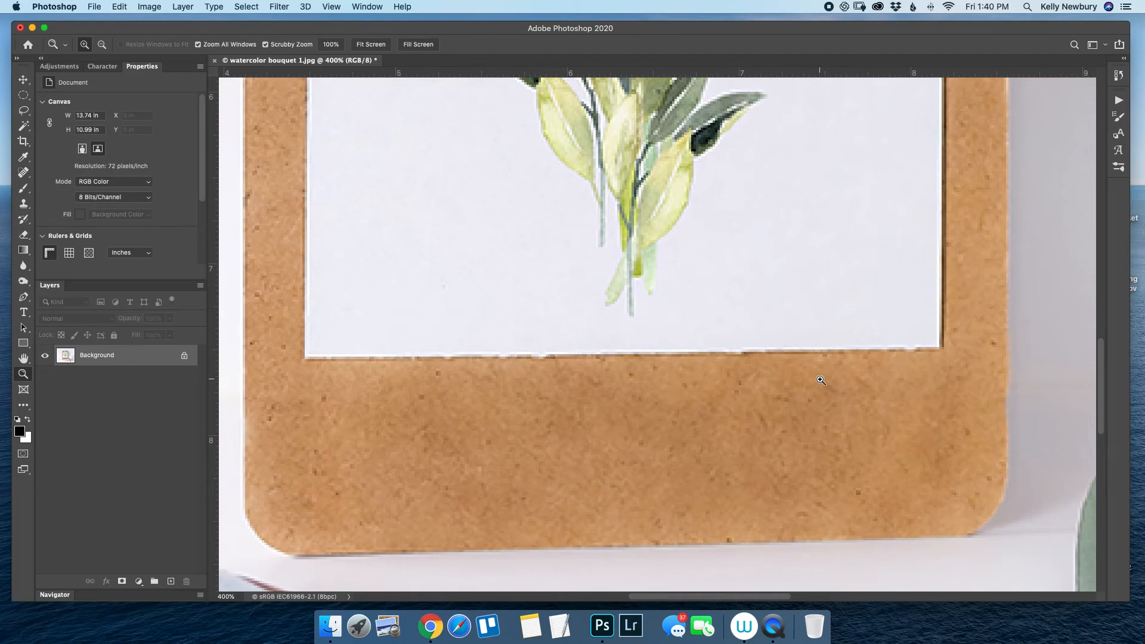
key("x")
left_click(820, 379)
scroll(821, 380, "down", 6)
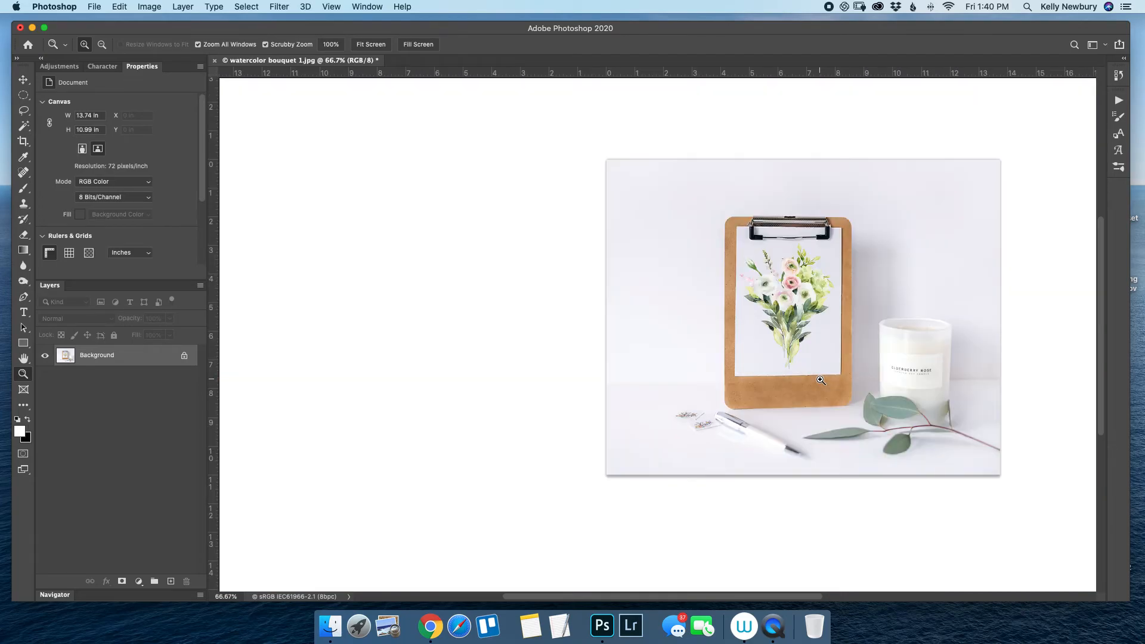
scroll(820, 380, "right", 2)
left_click(817, 381)
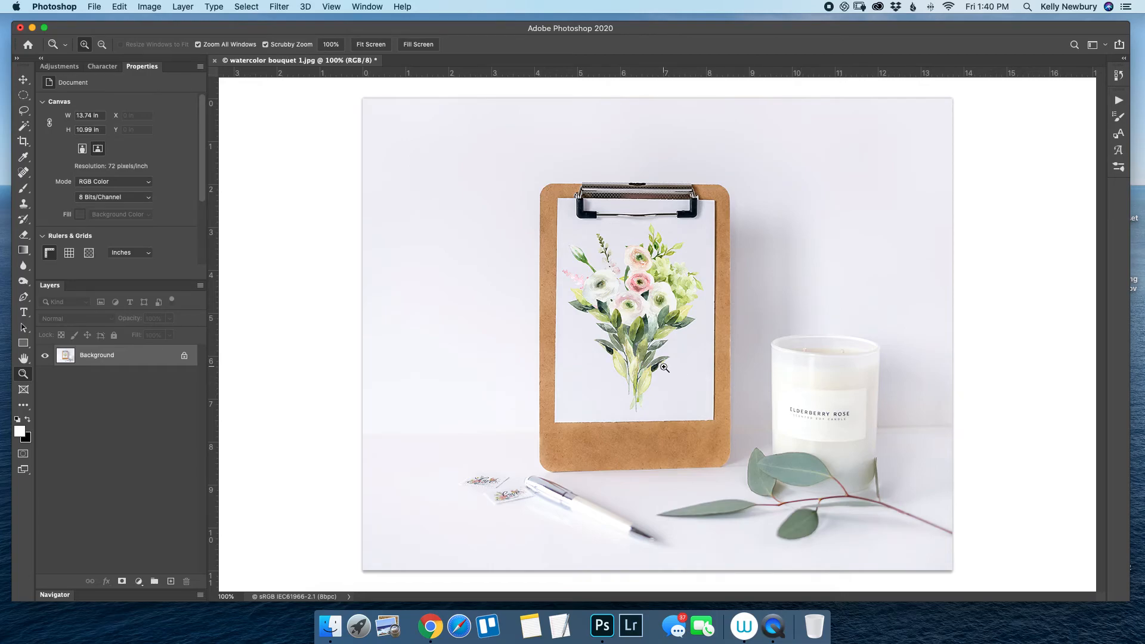
Step: Save the resized mockup to the Desktop as the JPEG "watercolor bouquet 1 web.jpg" at maximum quality 12, progressive with 3 scans, and close it
left_click(94, 7)
left_click(127, 142)
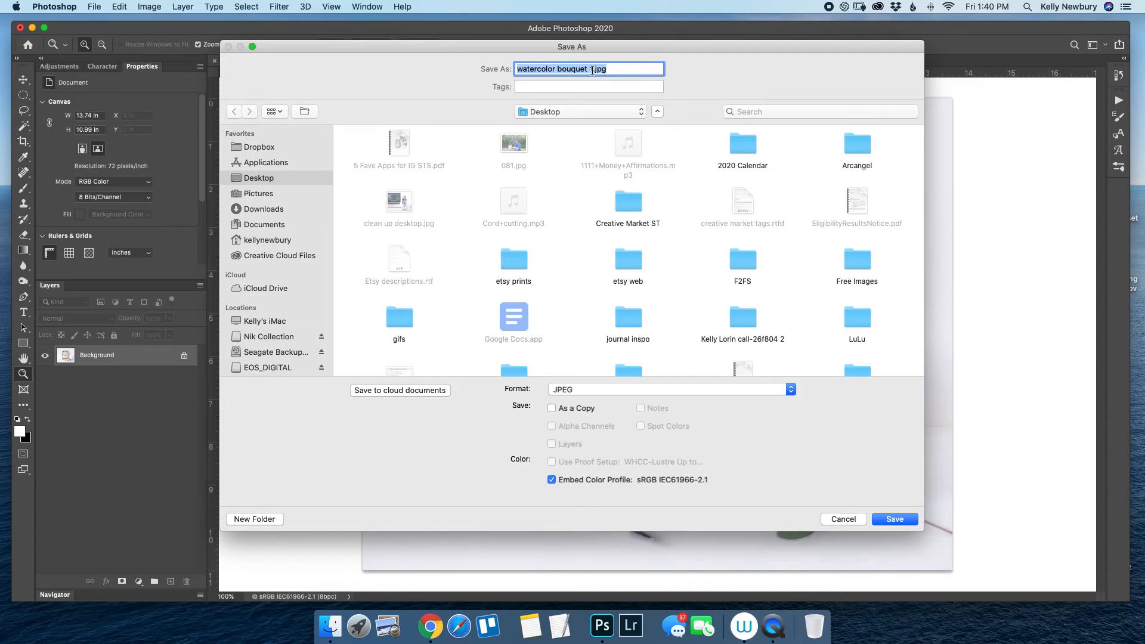
left_click(592, 69)
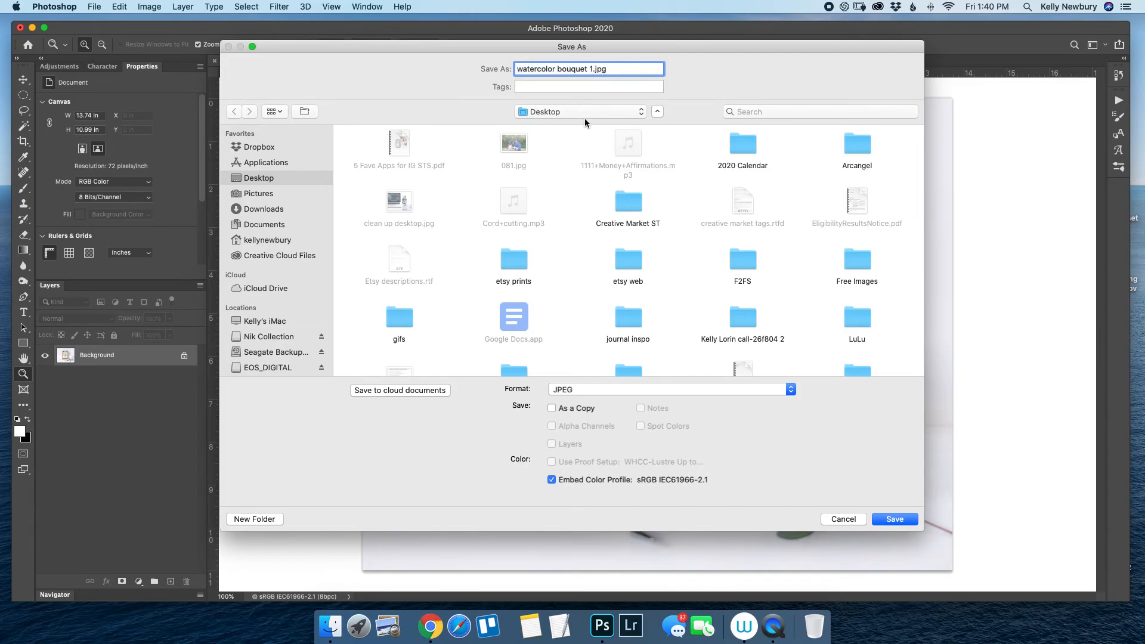
type("web")
left_click(892, 520)
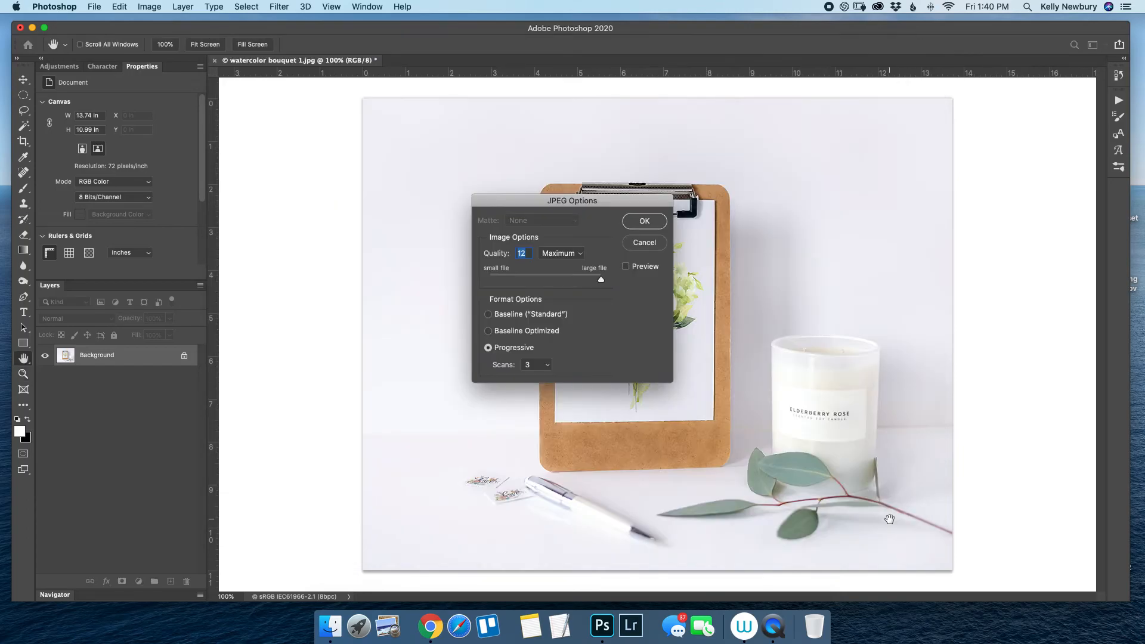
left_click(642, 222)
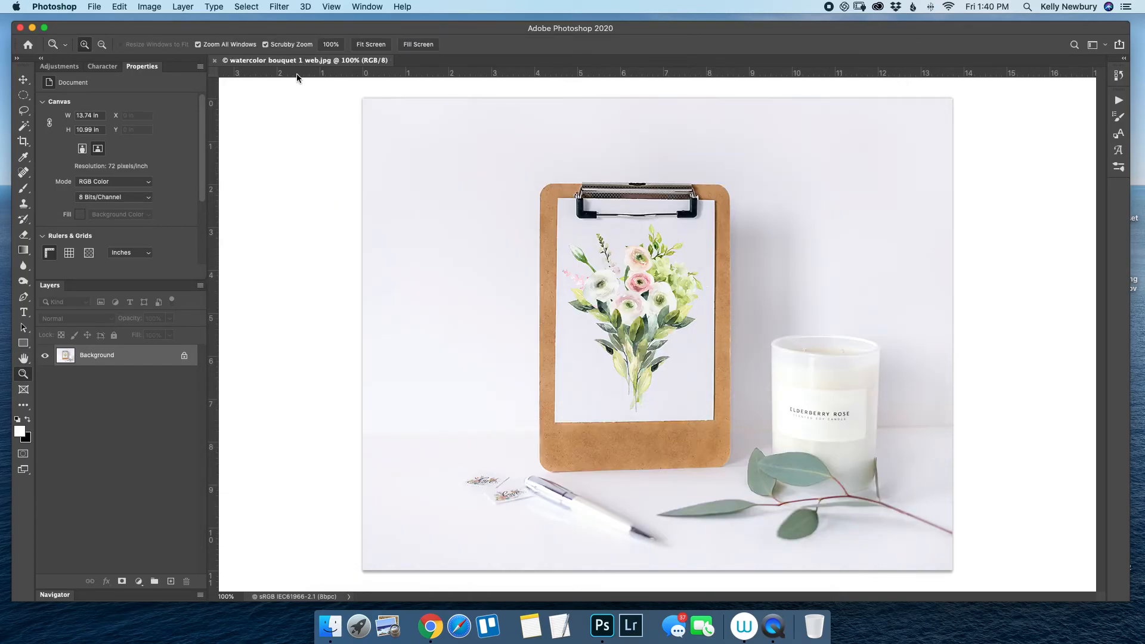
left_click(216, 61)
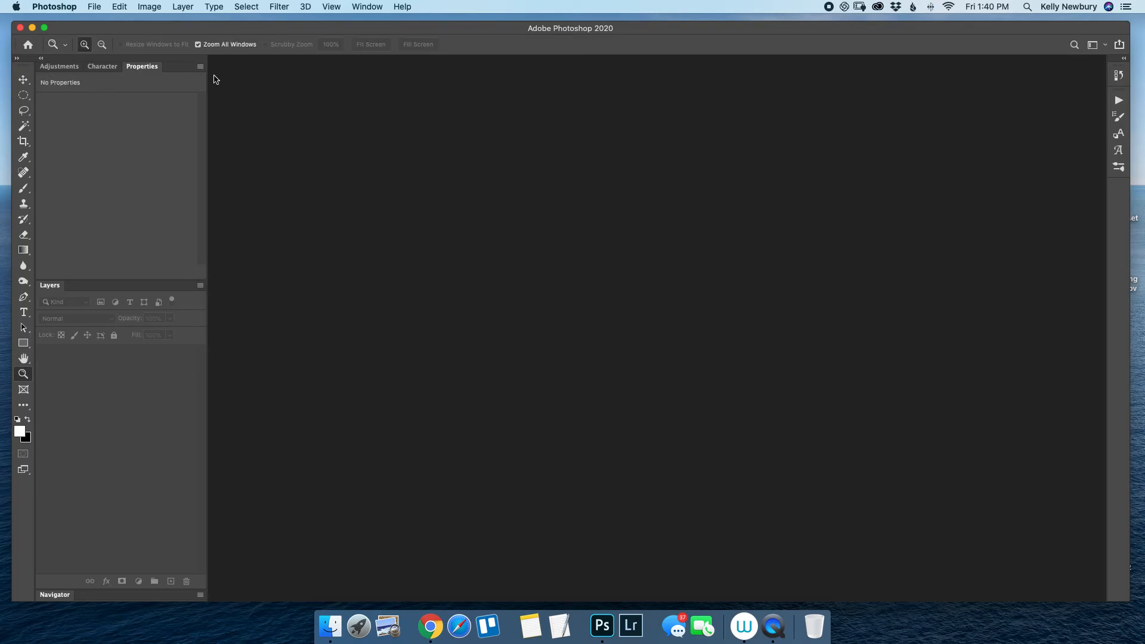
Step: Reveal the desktop and place watercolor bouquet 1.psd directly beneath the two saved watercolor bouquet JPEGs
left_click(32, 28)
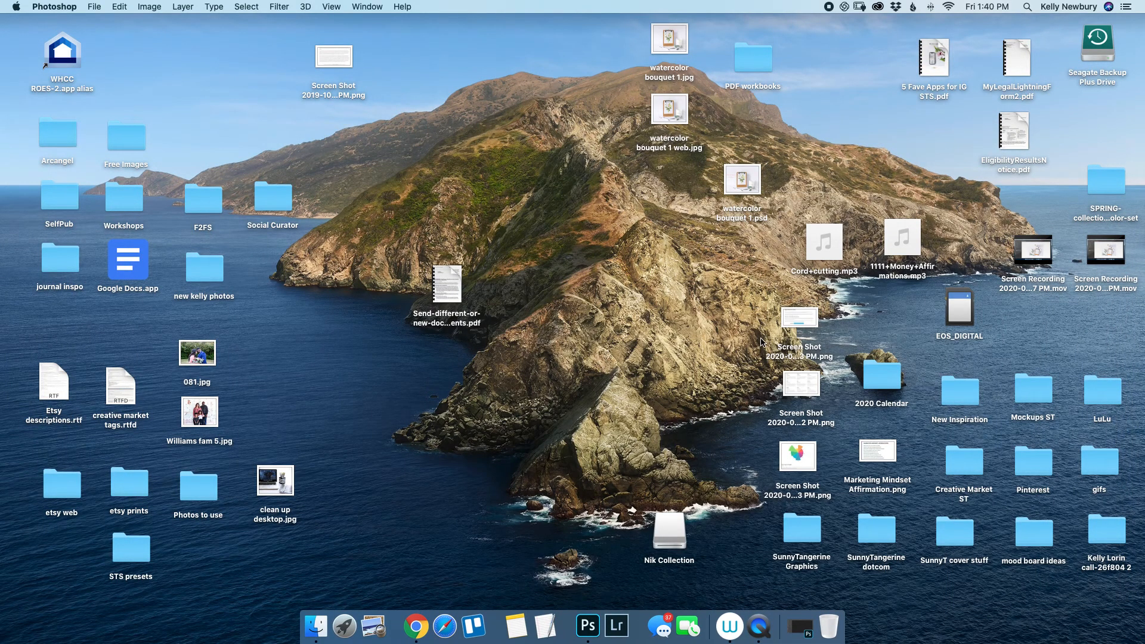
left_click_drag(743, 180, 679, 176)
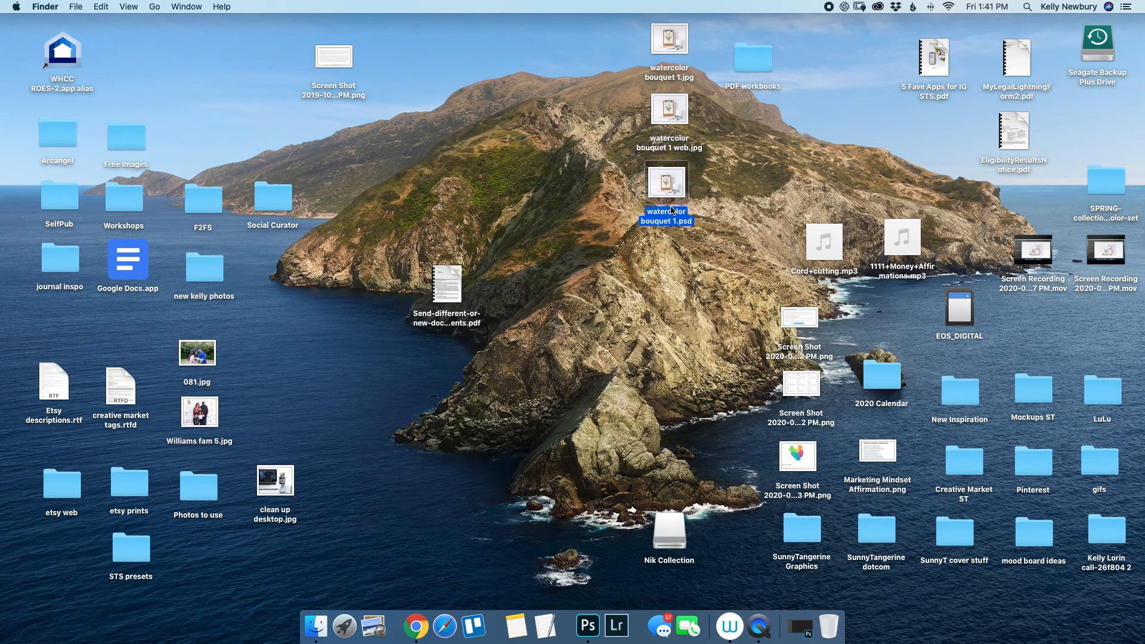
left_click(667, 43)
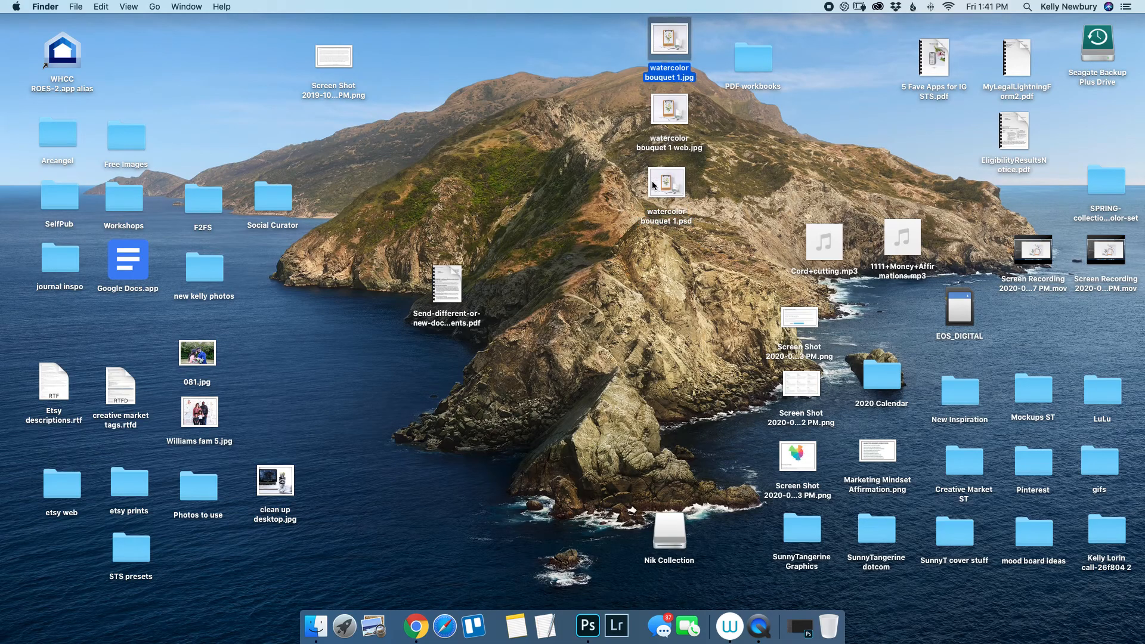
left_click(669, 117)
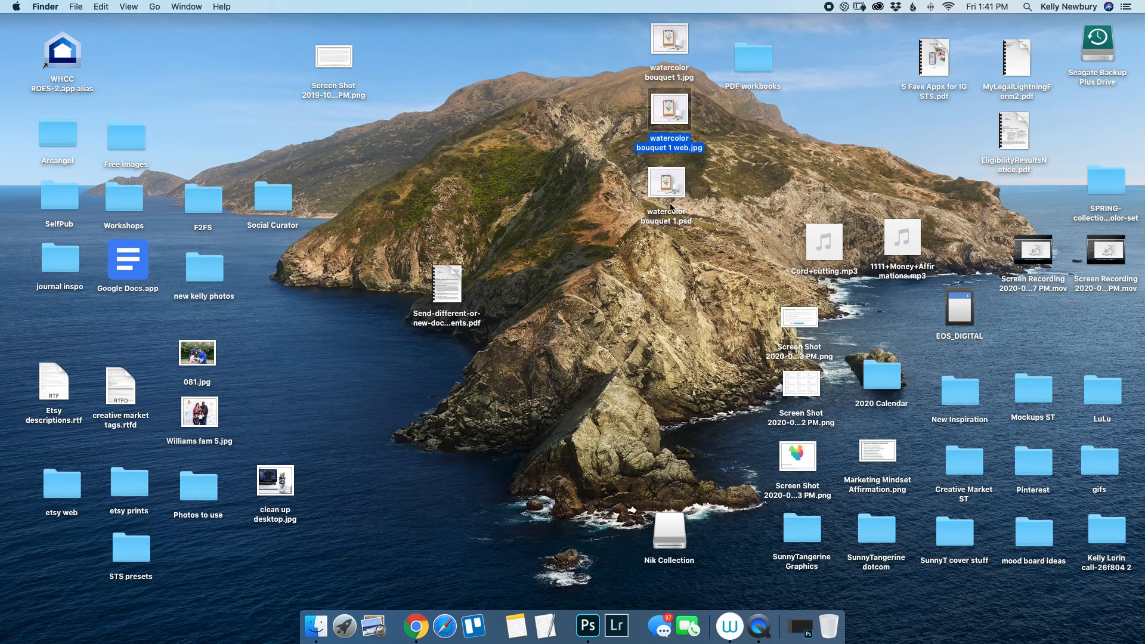
Step: Open watercolor bouquet 1.psd in Photoshop and delete the "New Artwork on Sale!" text layer and the "Bouquets 9" artwork layer
double_click(665, 181)
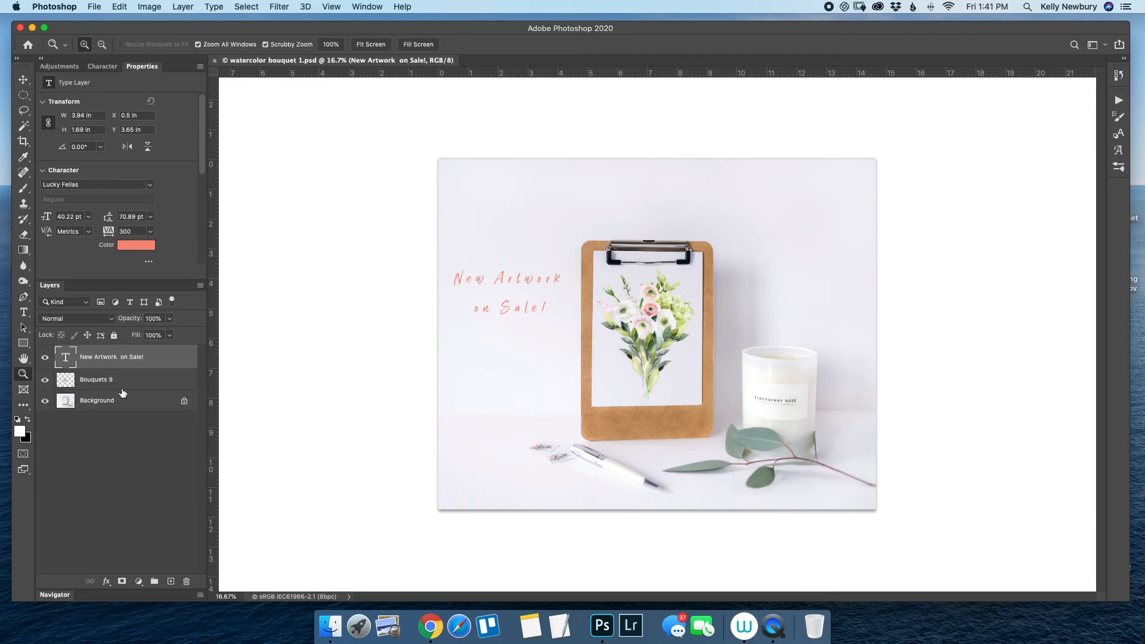
key("Delete")
key("Delete")
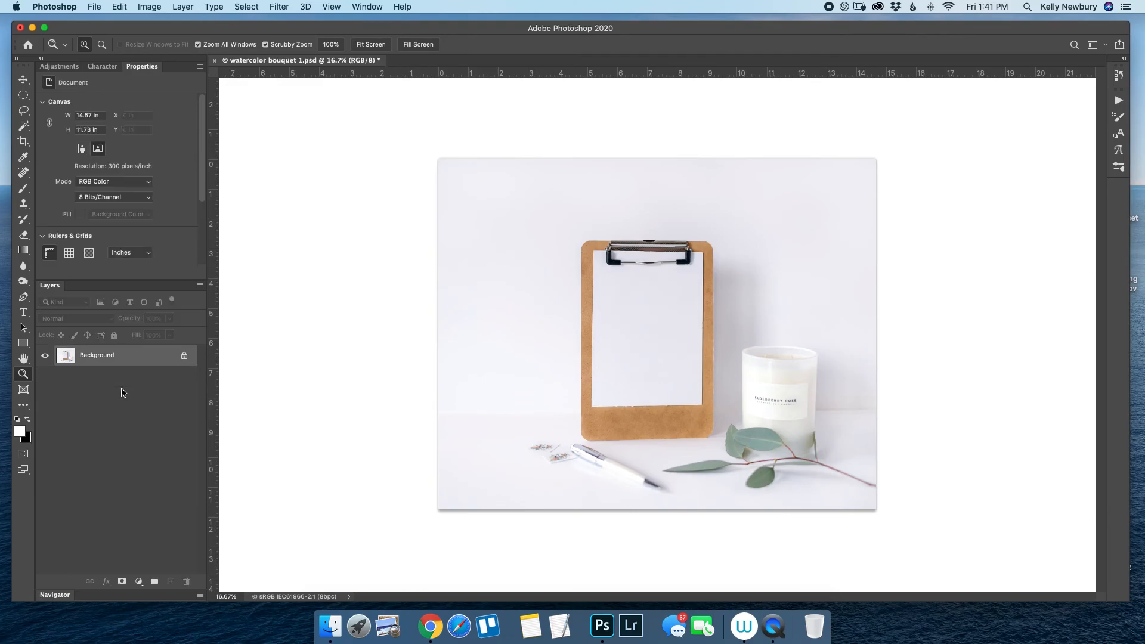